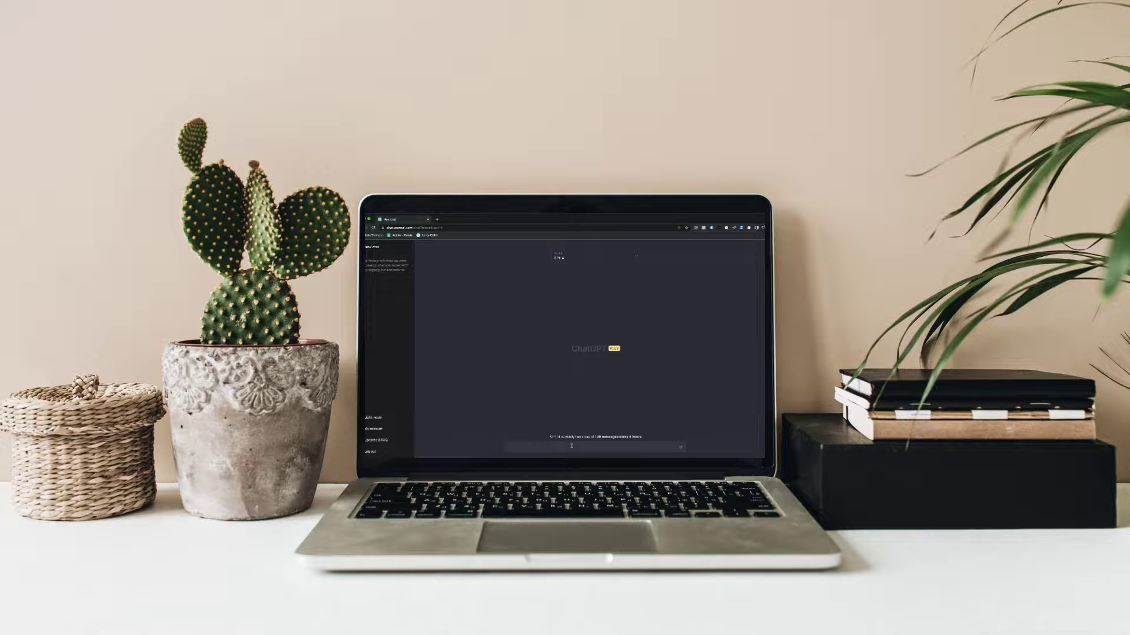
Paste in a question comparing ChatGPT-3 and ChatGPT-4
{"action": "type", "text": "What is the difference between ChatGPT-3 and ChatGPT-4?"}
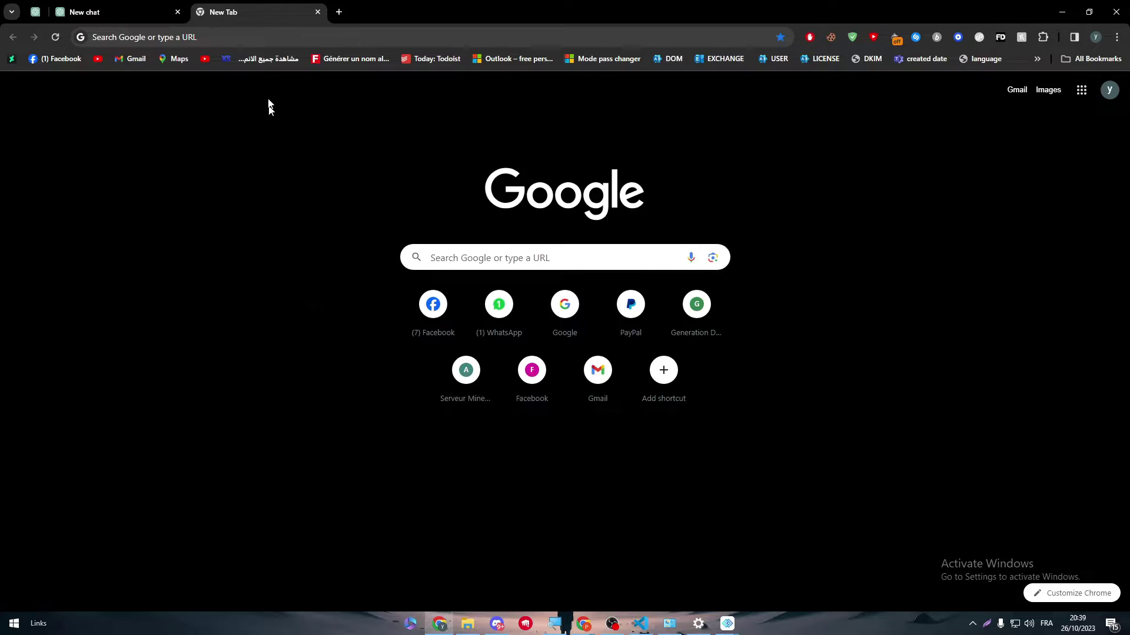
Go to zapier.com and sign up with a Google account
{"action": "left_click", "coordinate": [261, 35]}
{"action": "type", "text": "zapier.com"}
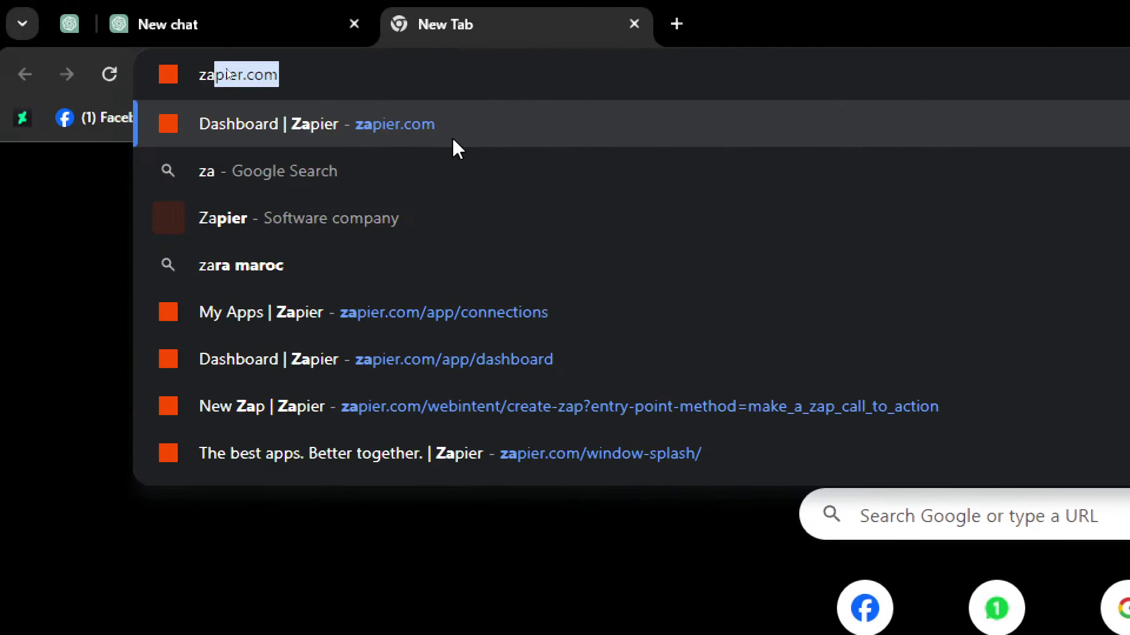
{"action": "left_click", "coordinate": [194, 107]}
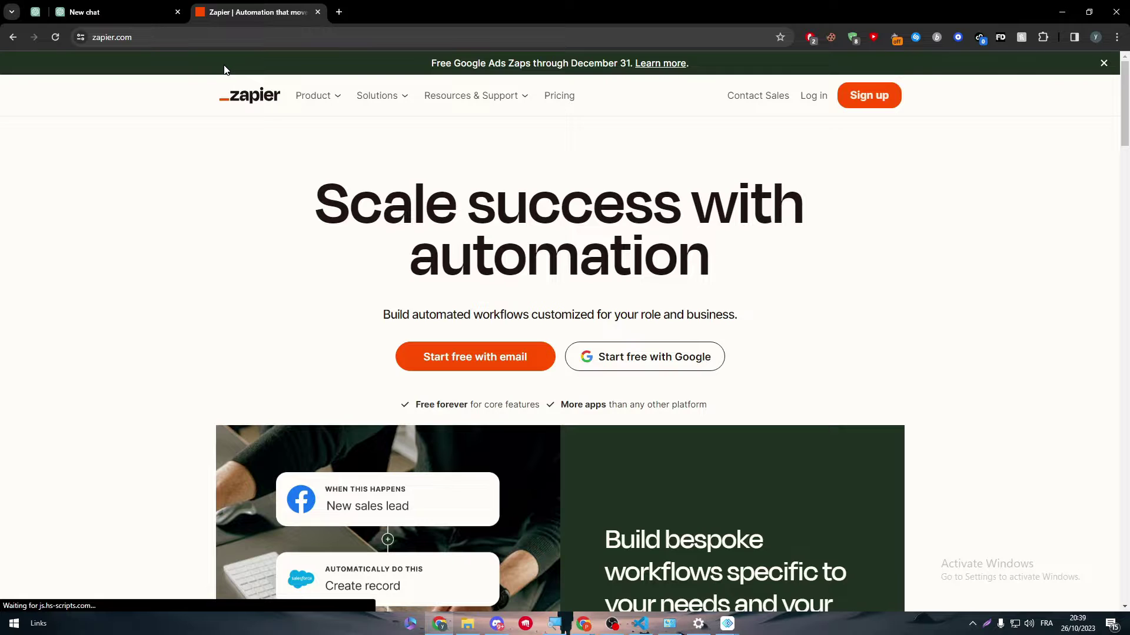
{"action": "left_click", "coordinate": [658, 358]}
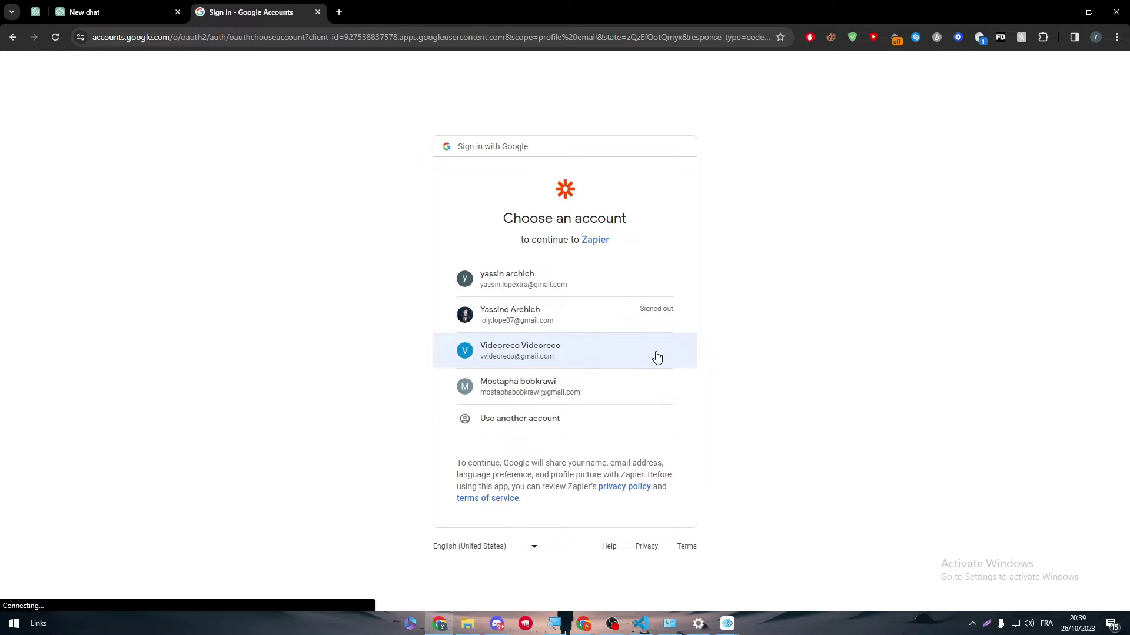
{"action": "left_click", "coordinate": [613, 292]}
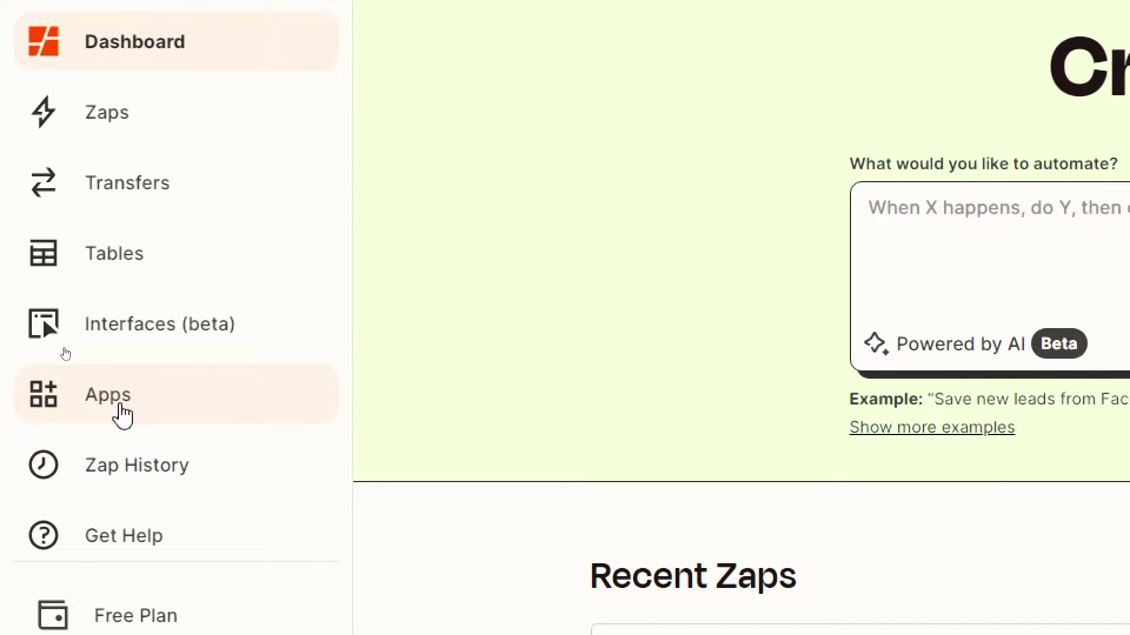
Search Apps for chatgpt and start a ChatGPT connection, centring its API-key window
{"action": "left_click", "coordinate": [99, 406]}
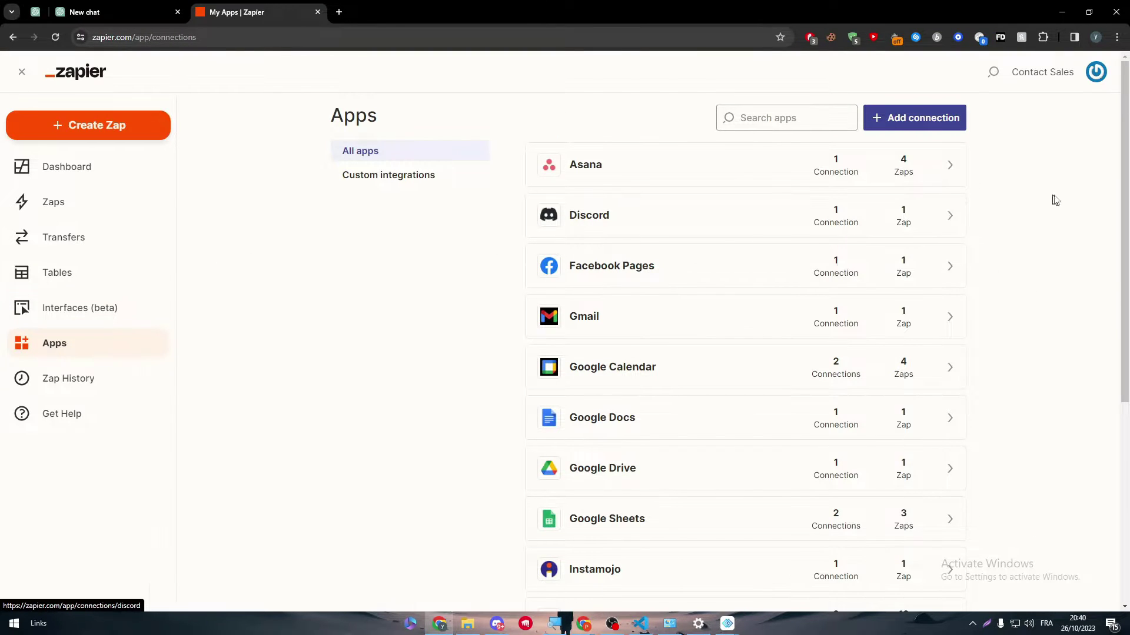
{"action": "left_click_drag", "start_coordinate": [1125, 212], "coordinate": [1097, 212]}
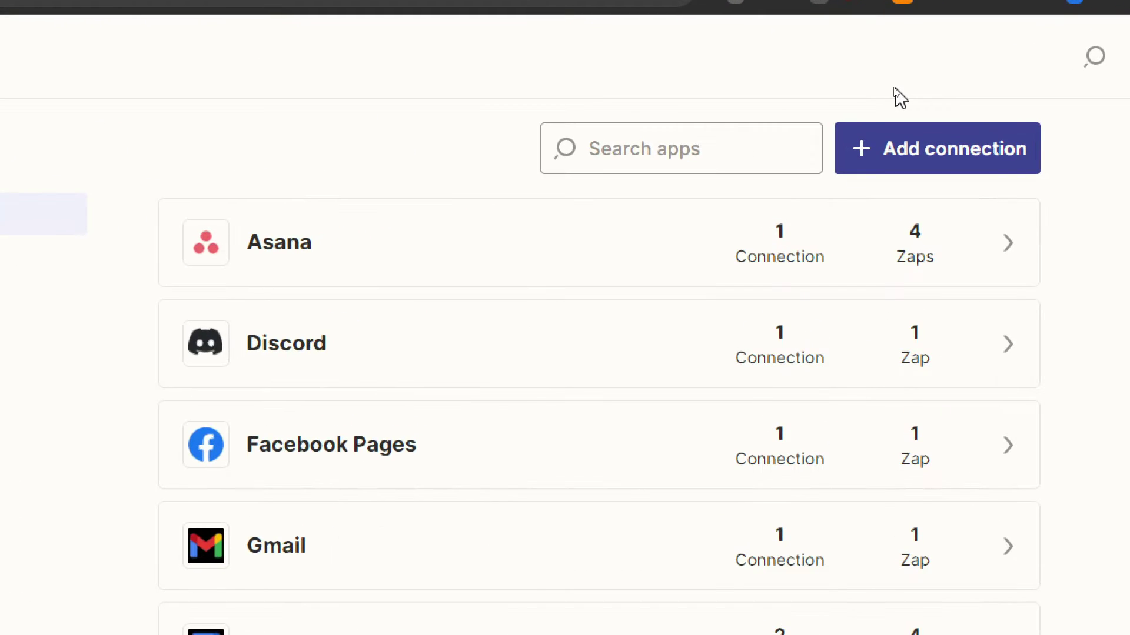
{"action": "left_click", "coordinate": [716, 146]}
{"action": "type", "text": "chatgp"}
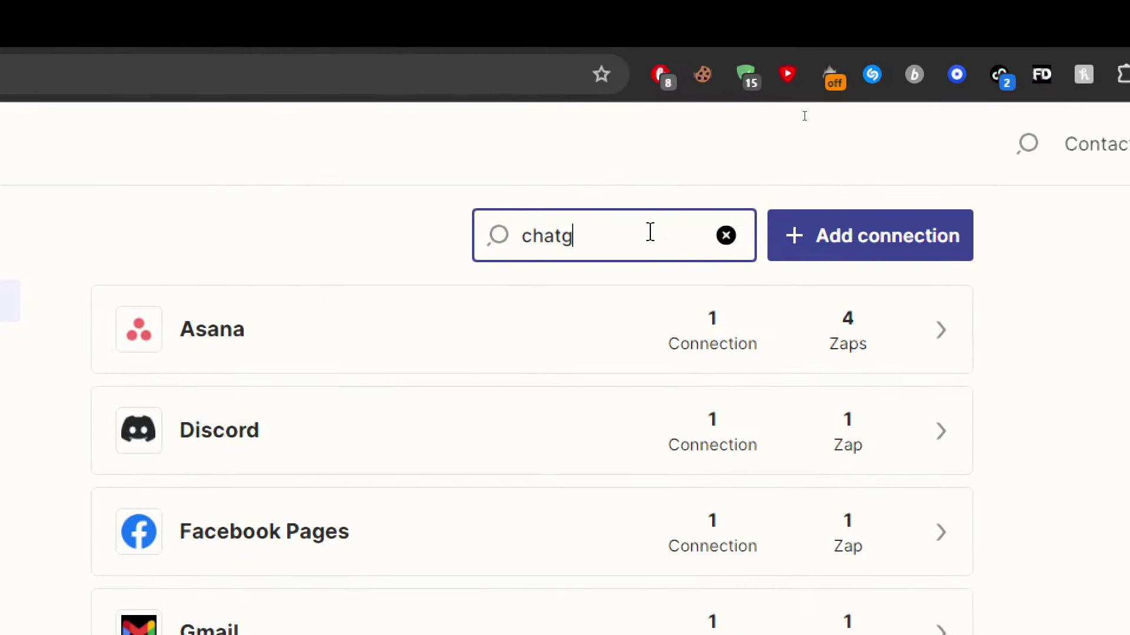
{"action": "type", "text": "t"}
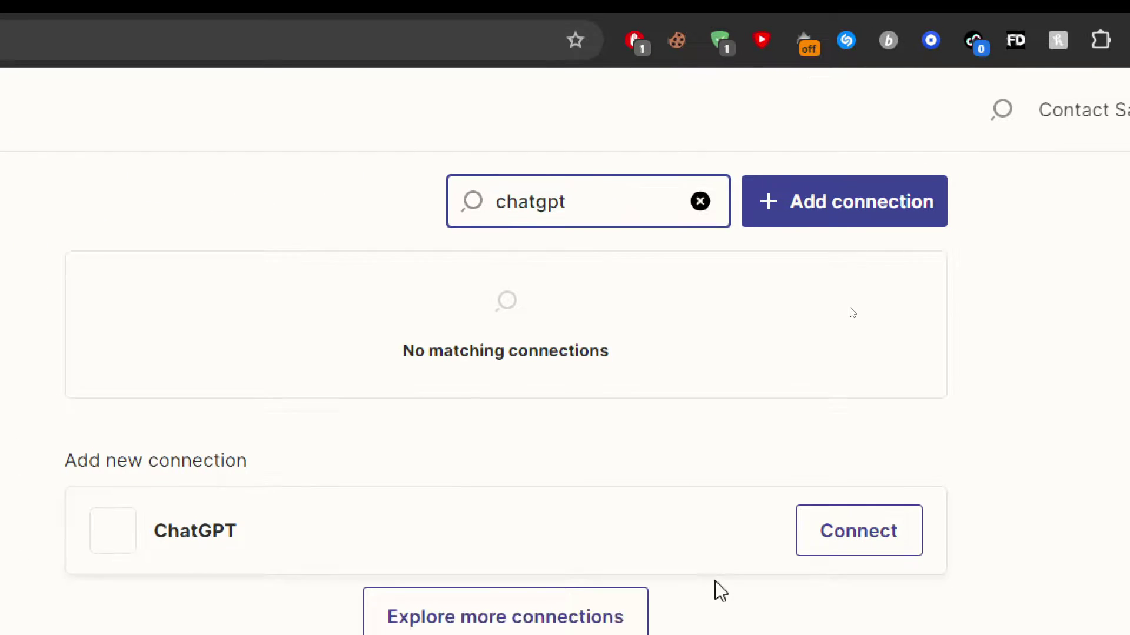
{"action": "left_click", "coordinate": [858, 527]}
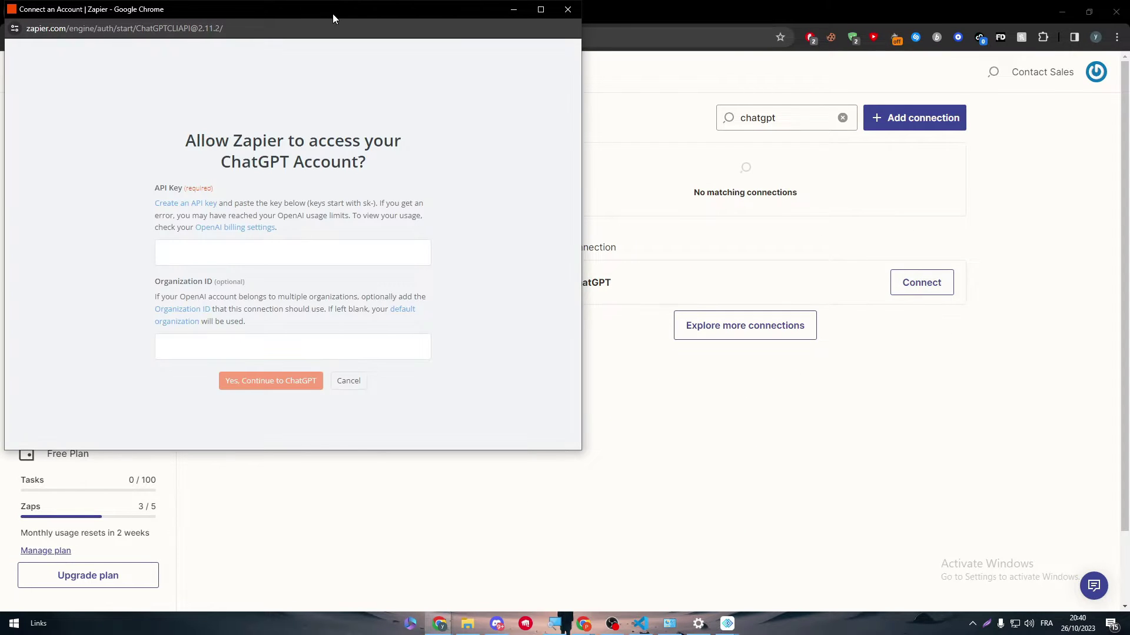
{"action": "left_click_drag", "start_coordinate": [333, 13], "coordinate": [711, 94]}
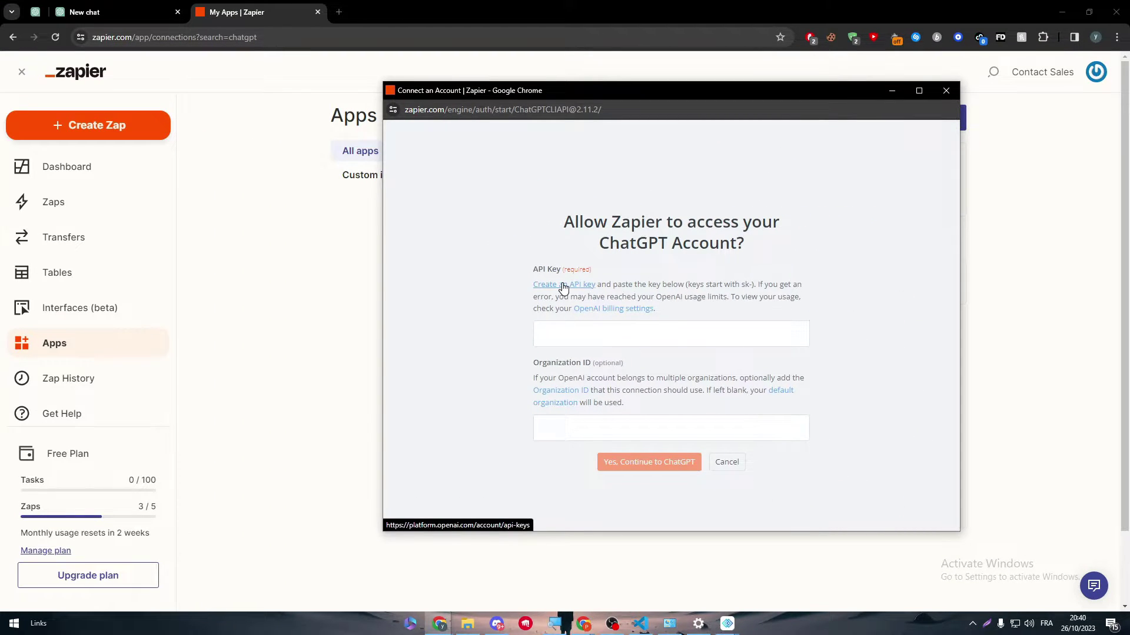
Log in to OpenAI Platform with Google to create an API key, then return to Zapier
{"action": "left_click", "coordinate": [565, 291]}
{"action": "left_click", "coordinate": [353, 7]}
{"action": "left_click_drag", "start_coordinate": [353, 5], "coordinate": [281, 9]}
{"action": "left_click", "coordinate": [537, 276]}
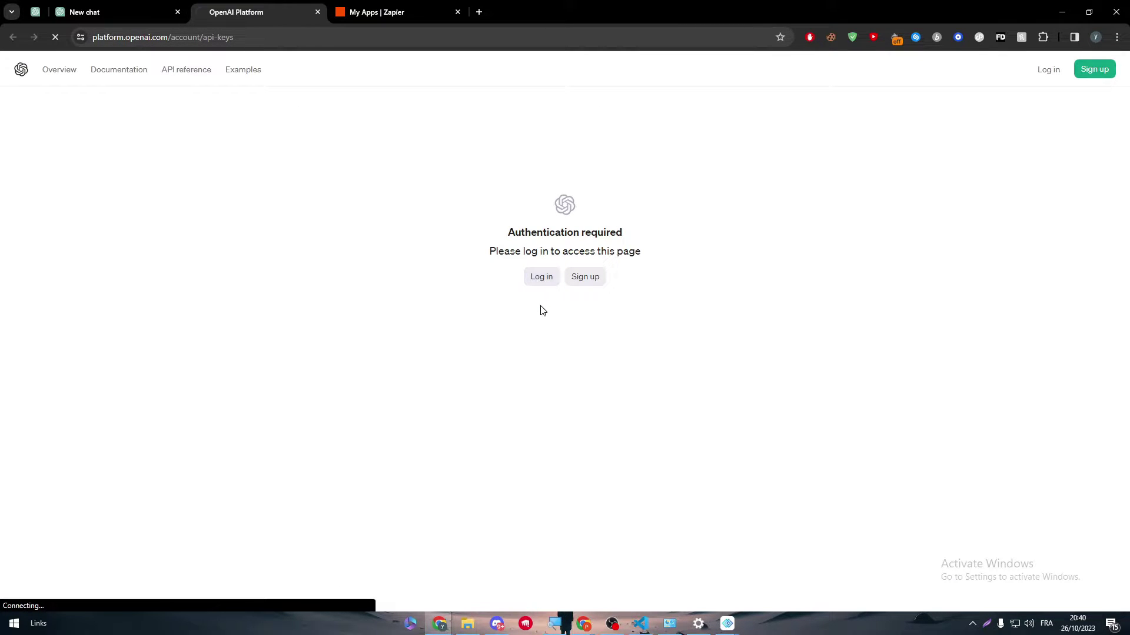
{"action": "left_click", "coordinate": [536, 405]}
{"action": "left_click", "coordinate": [508, 277]}
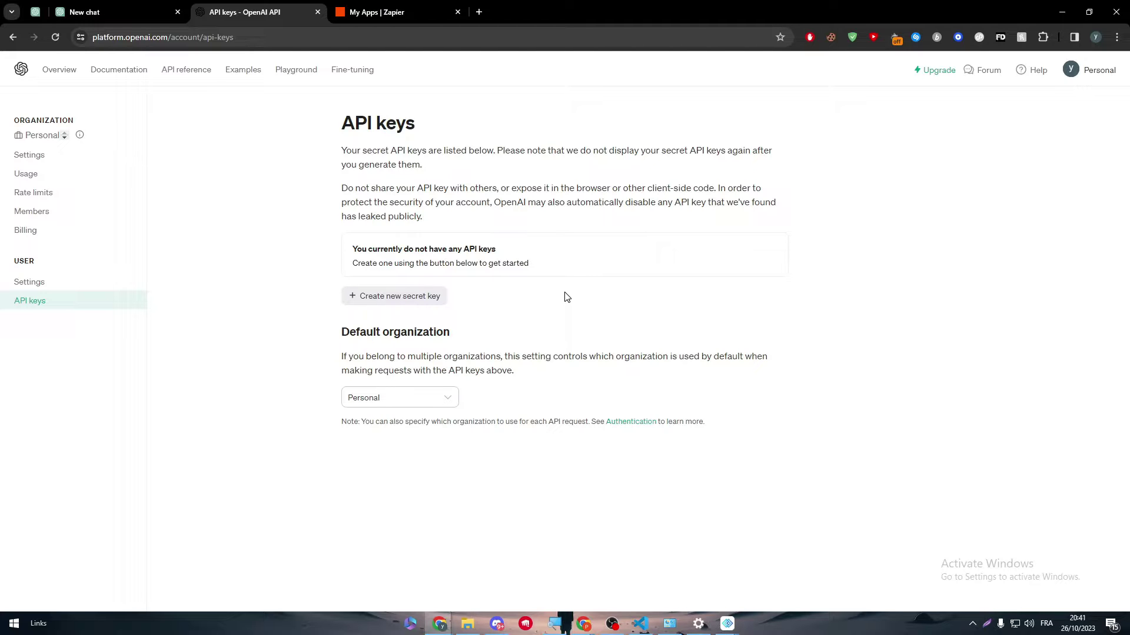
{"action": "key", "text": "ctrl+Tab"}
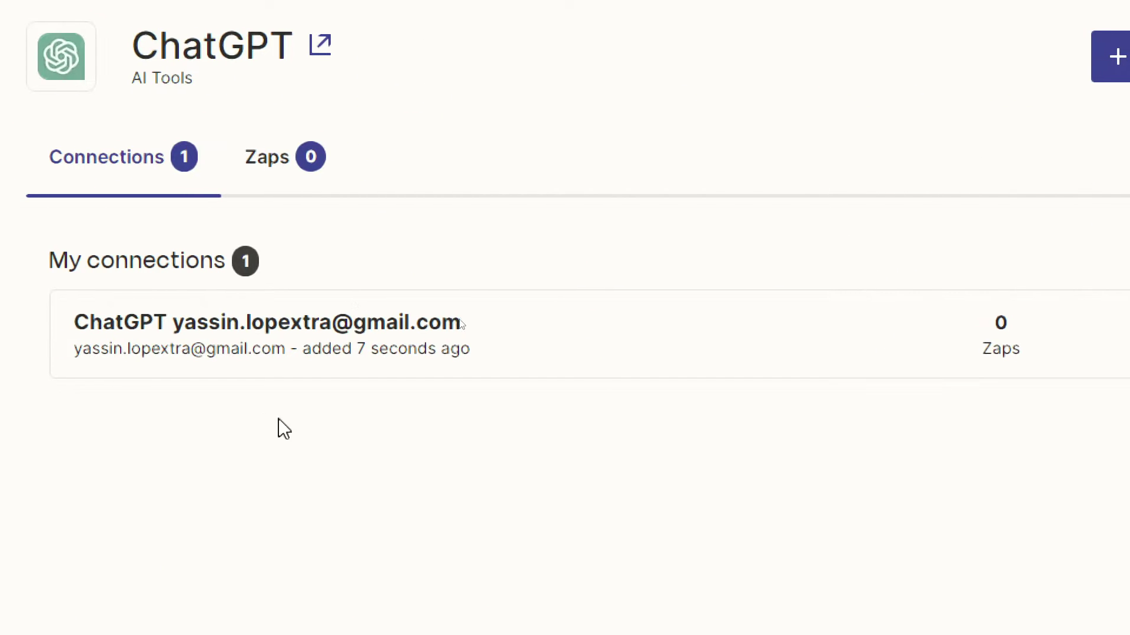
Run Test connection on the new ChatGPT connection, then go back to the apps list
{"action": "left_click", "coordinate": [1115, 333]}
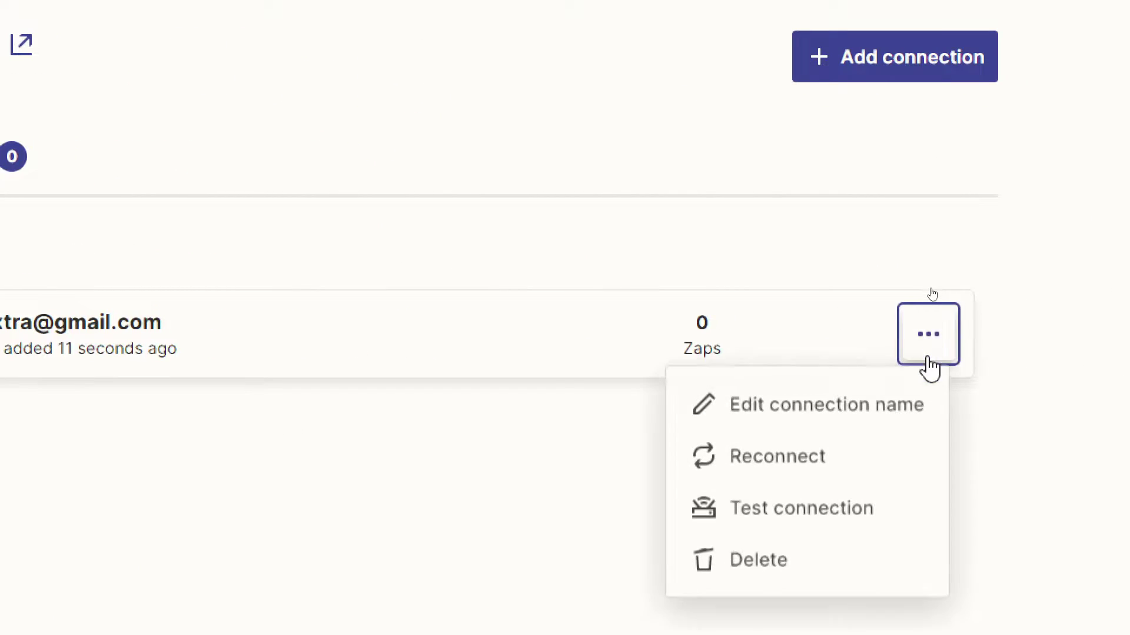
{"action": "left_click", "coordinate": [842, 511]}
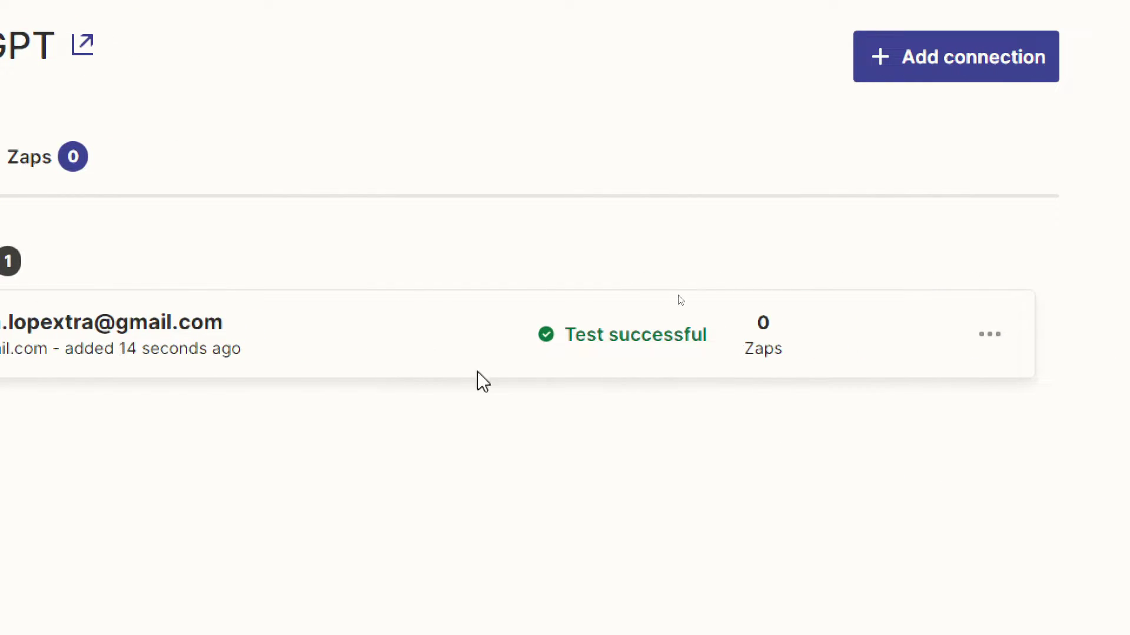
{"action": "left_click_drag", "start_coordinate": [571, 333], "coordinate": [730, 335]}
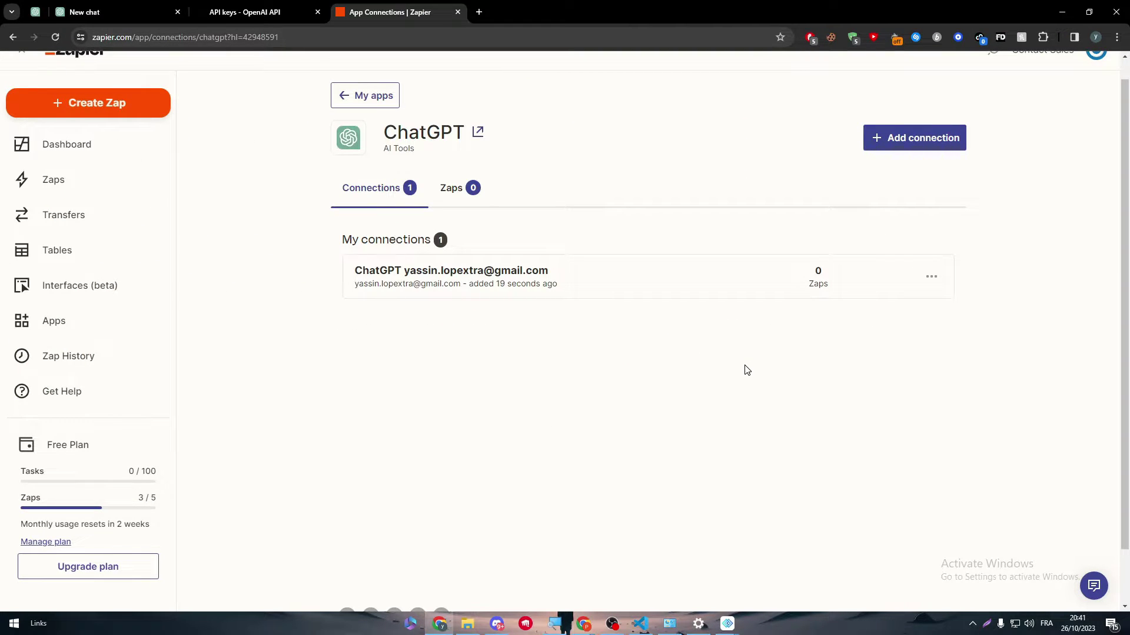
{"action": "left_click", "coordinate": [82, 333]}
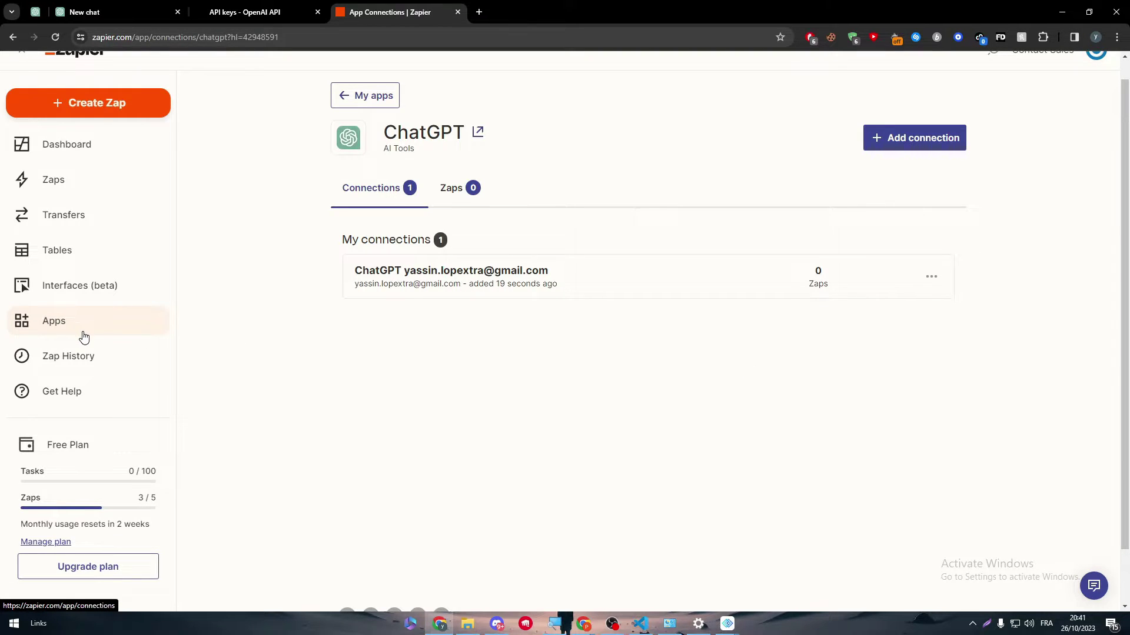
{"action": "scroll", "coordinate": [1001, 202], "scroll_direction": "up", "scroll_amount": 1}
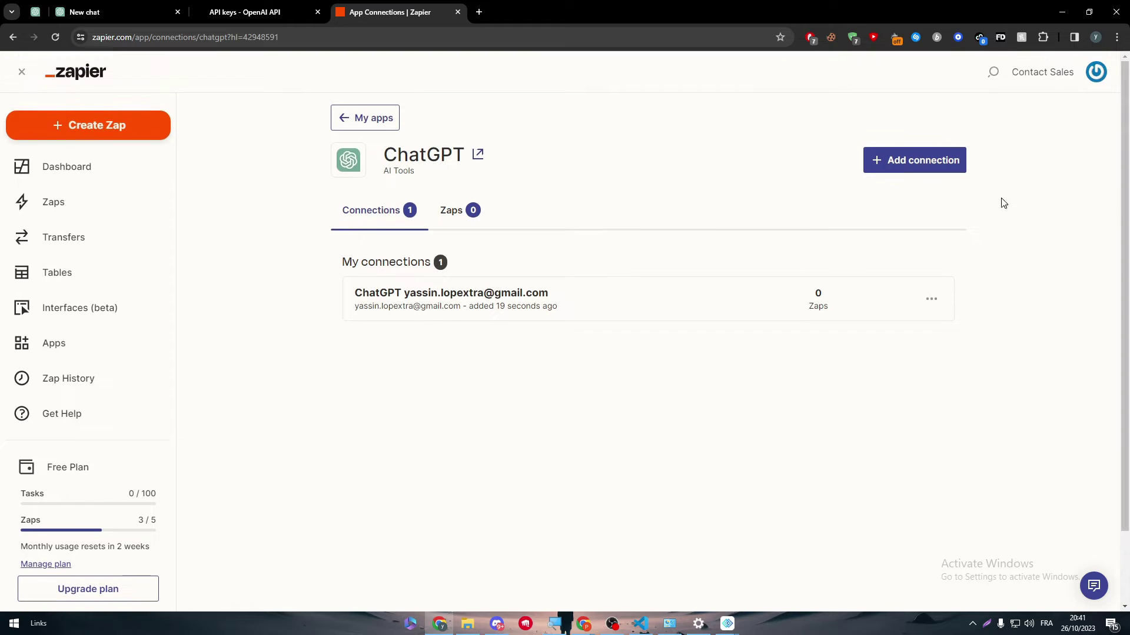
Search My apps for telegram, then clear the search to show every connected app
{"action": "left_click", "coordinate": [345, 124]}
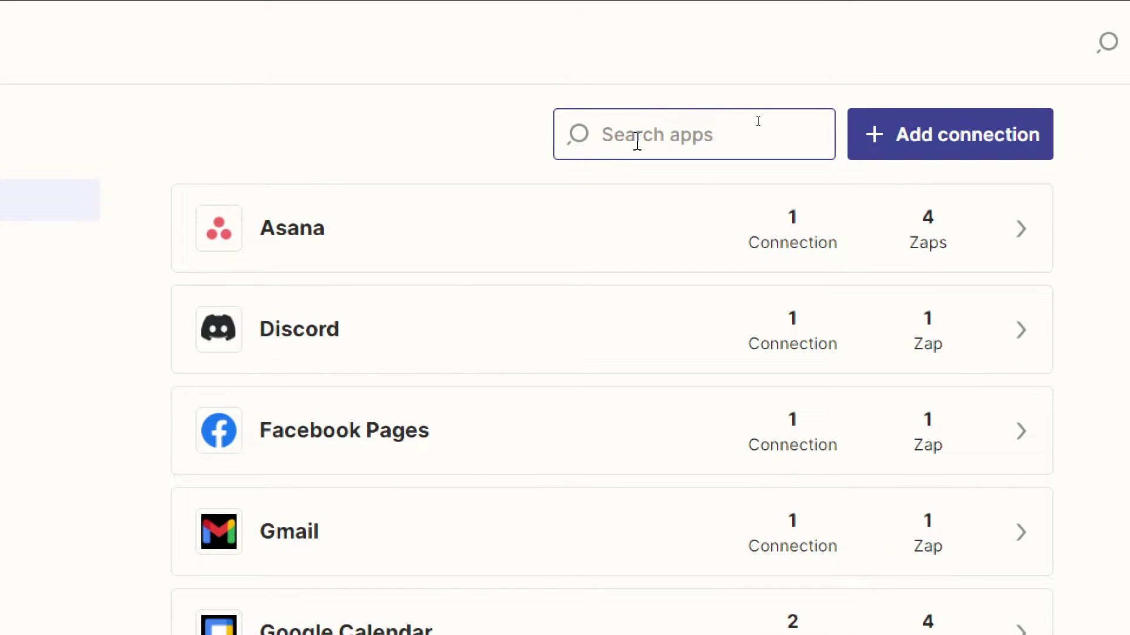
{"action": "left_click", "coordinate": [637, 141]}
{"action": "type", "text": "telegram"}
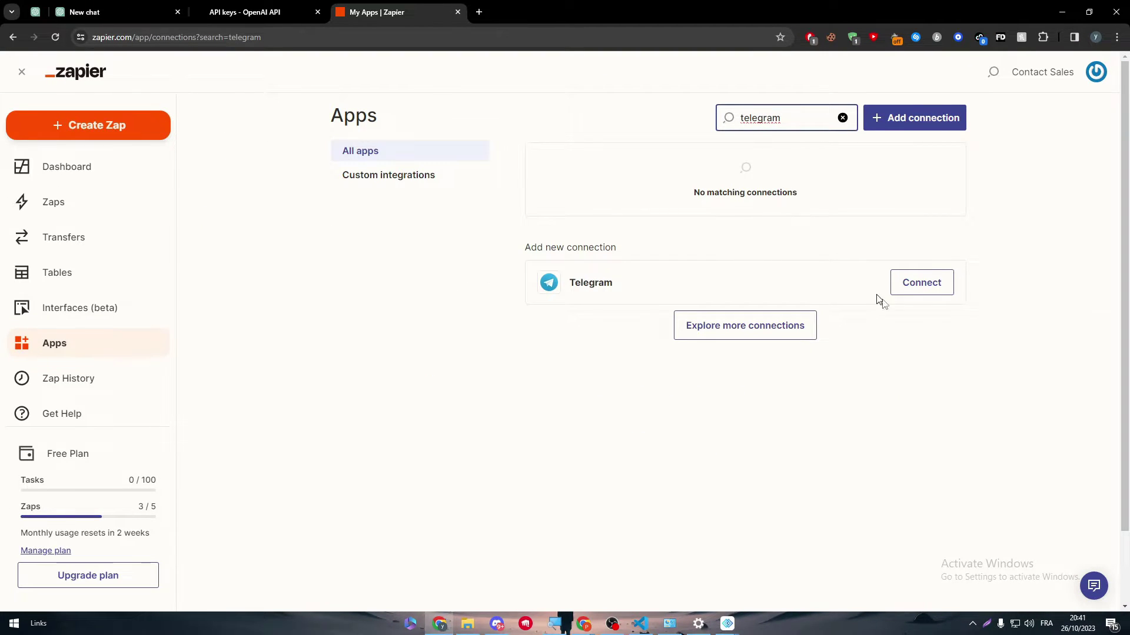
{"action": "left_click", "coordinate": [842, 117]}
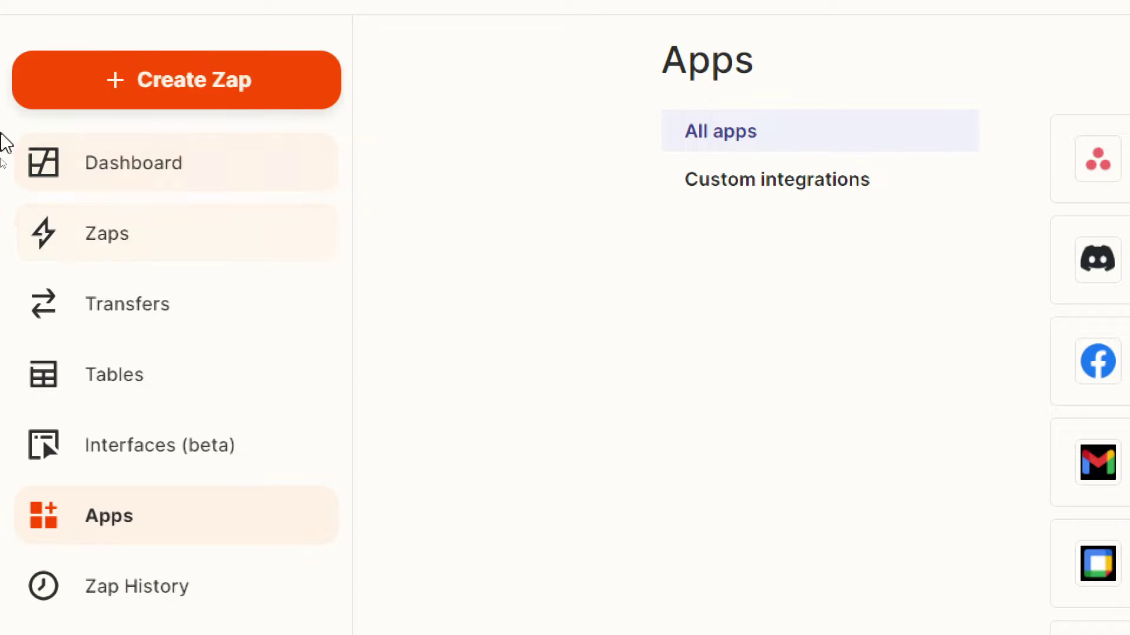
{"action": "left_click", "coordinate": [174, 556]}
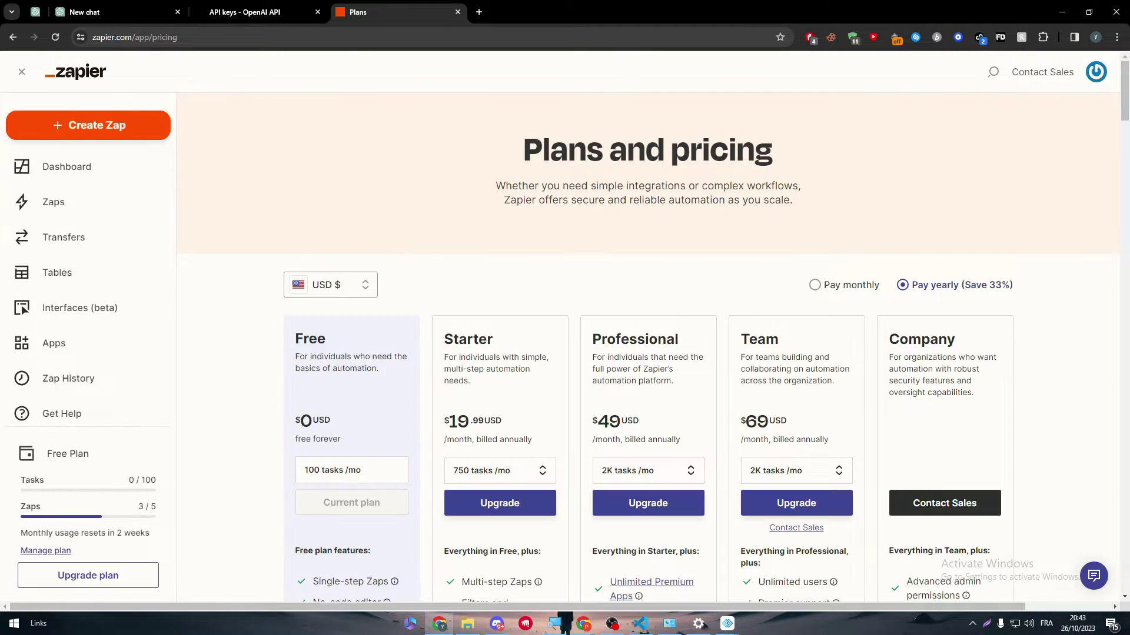
{"action": "scroll", "coordinate": [1120, 113], "scroll_direction": "down", "scroll_amount": 4}
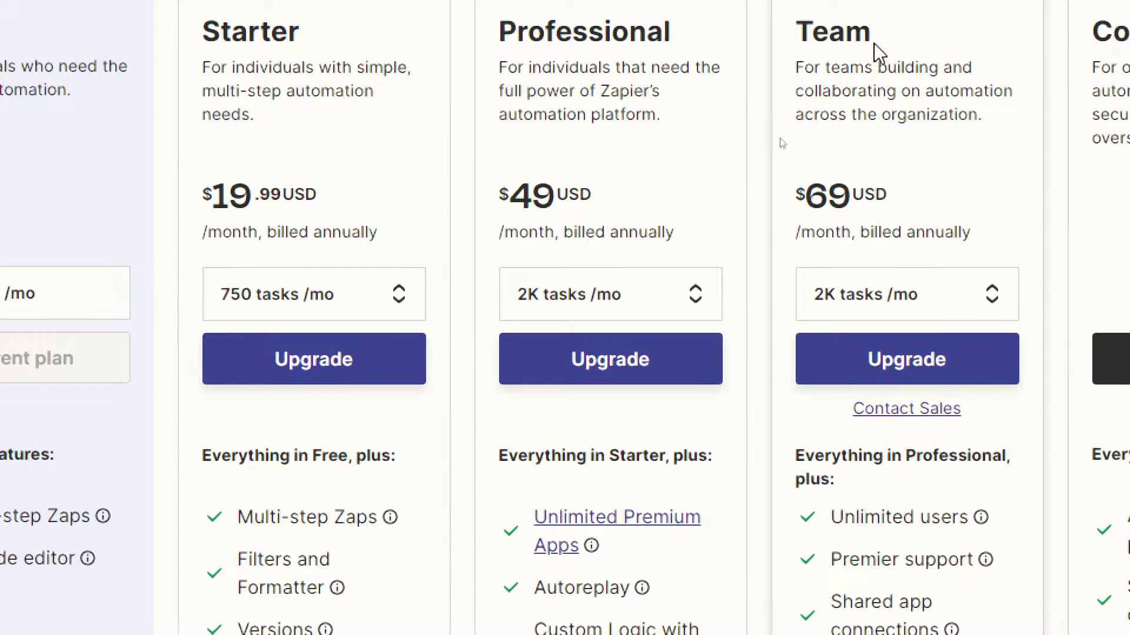
{"action": "scroll", "coordinate": [969, 605], "scroll_direction": "down", "scroll_amount": 1}
{"action": "mouse_move", "coordinate": [955, 585]}
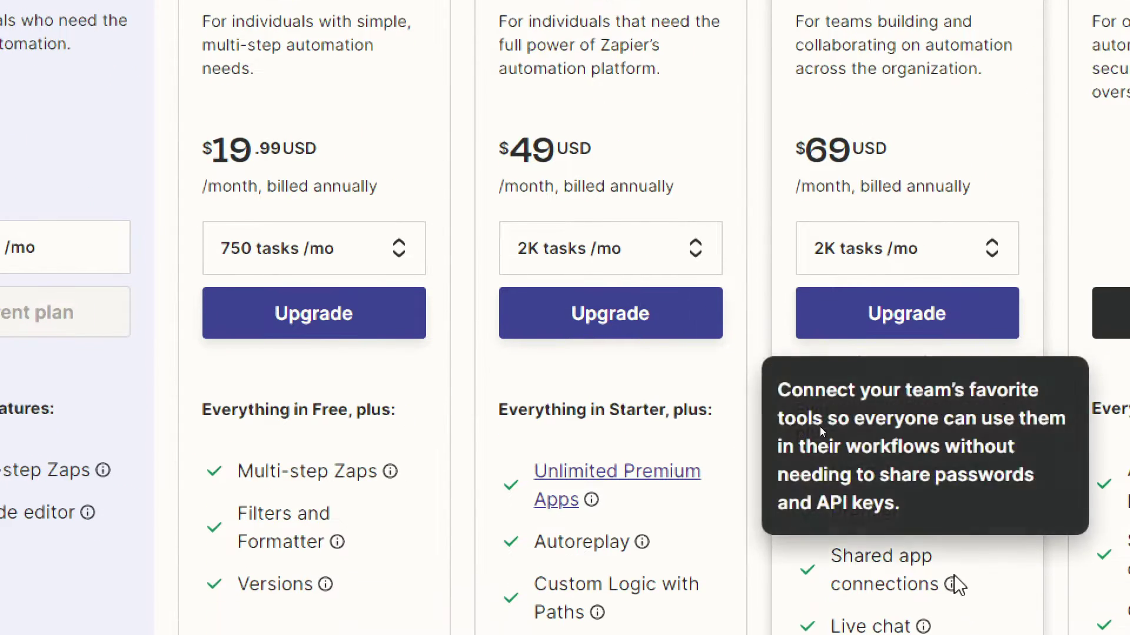
{"action": "scroll", "coordinate": [686, 476], "scroll_direction": "down", "scroll_amount": 1}
{"action": "left_click_drag", "start_coordinate": [500, 345], "coordinate": [576, 346]}
{"action": "left_click", "coordinate": [630, 373]}
{"action": "scroll", "coordinate": [663, 545], "scroll_direction": "down", "scroll_amount": 1}
{"action": "mouse_move", "coordinate": [580, 412]}
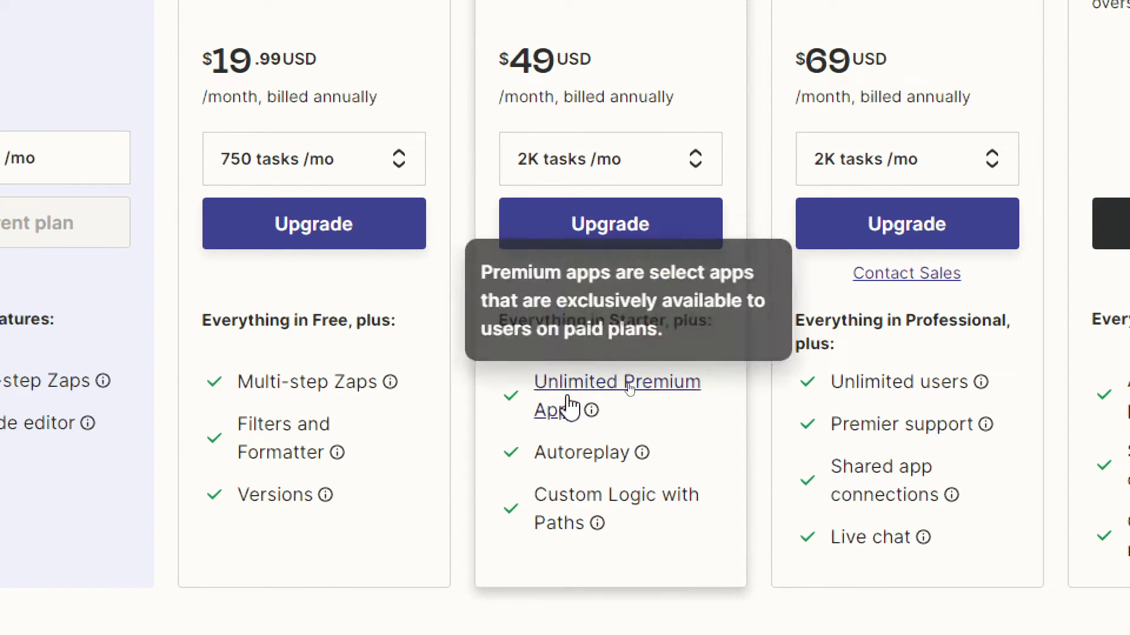
{"action": "mouse_move", "coordinate": [530, 505]}
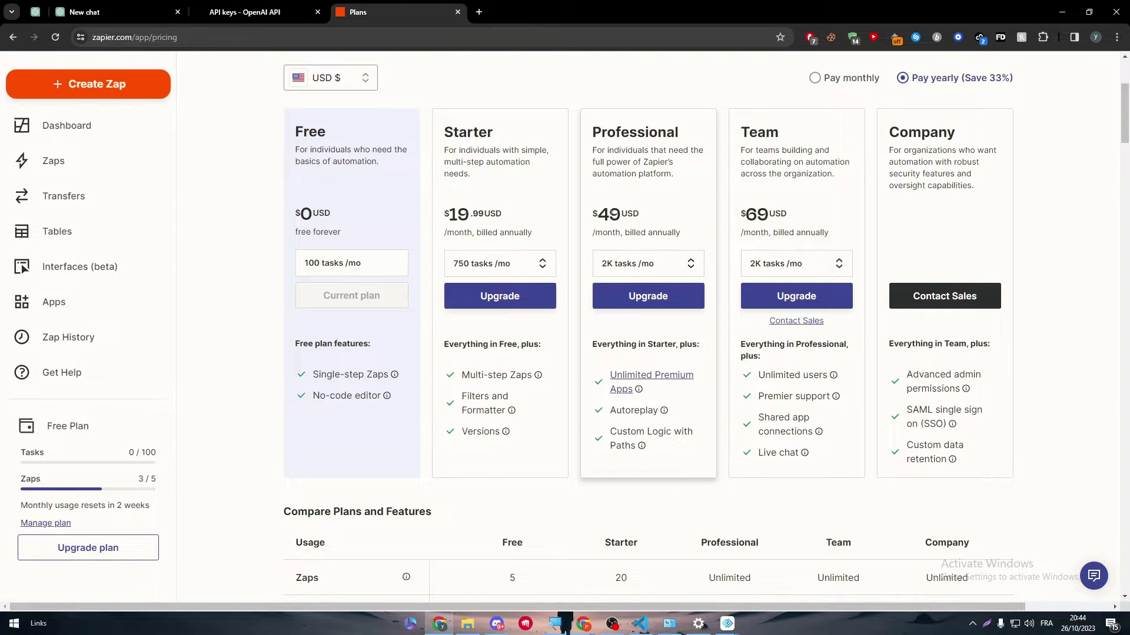
{"action": "scroll", "coordinate": [650, 222], "scroll_direction": "up", "scroll_amount": 3}
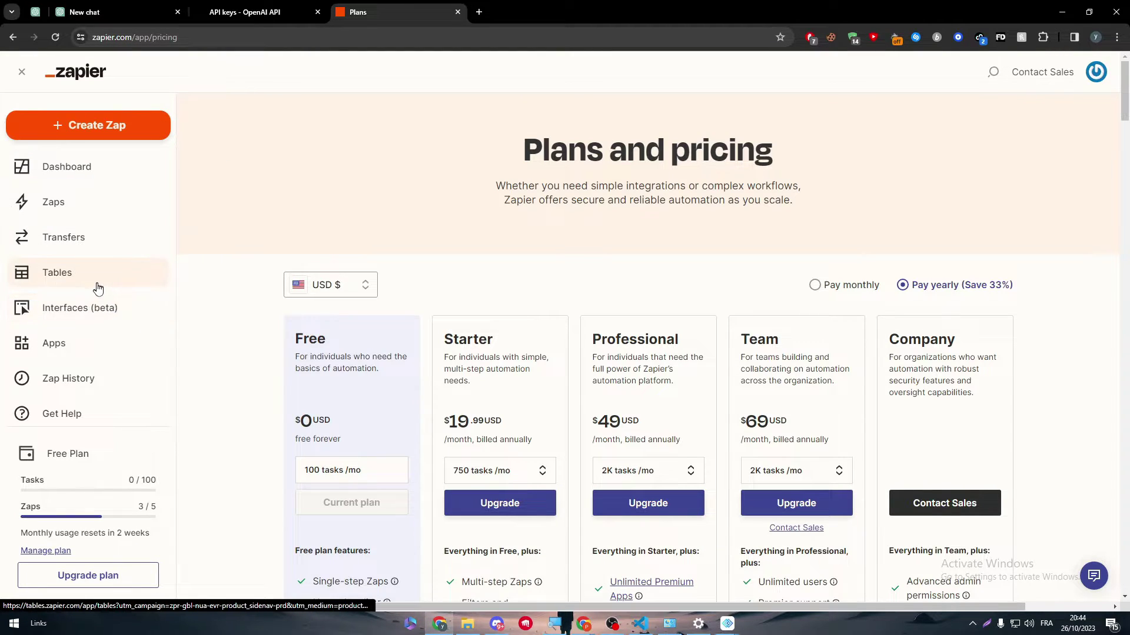
{"action": "left_click", "coordinate": [93, 346]}
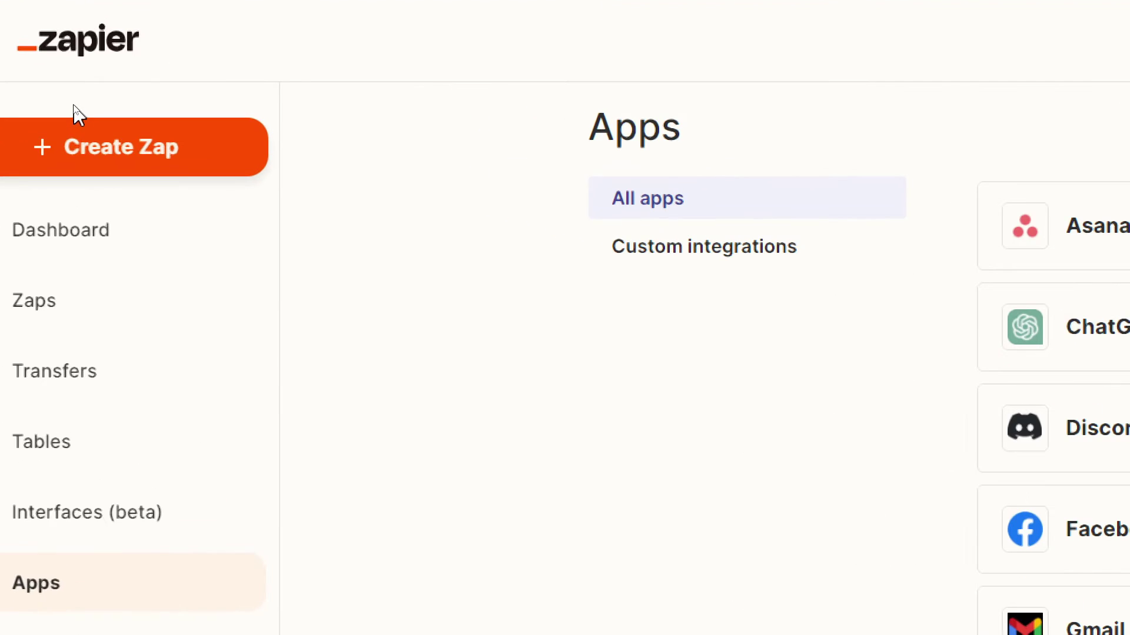
Create a new Zap with the + Create Zap button in the sidebar
{"action": "left_click", "coordinate": [95, 151]}
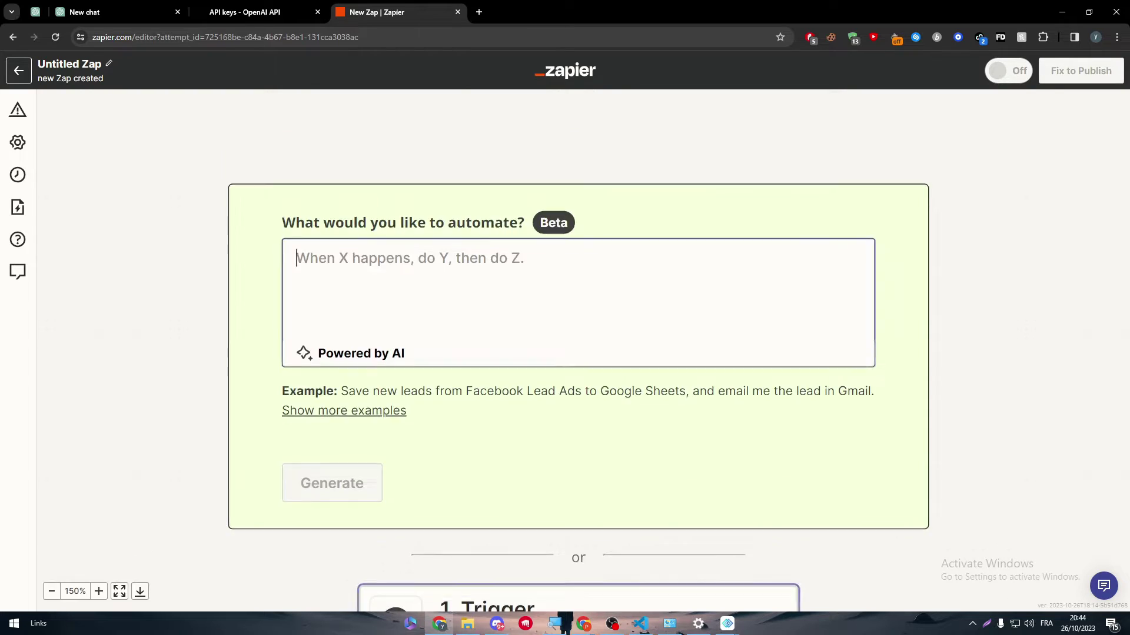
Generate a Zap from the prompt 'when someone asks the bot for something on telegram answers should come from chatgpt'
{"action": "type", "text": "when"}
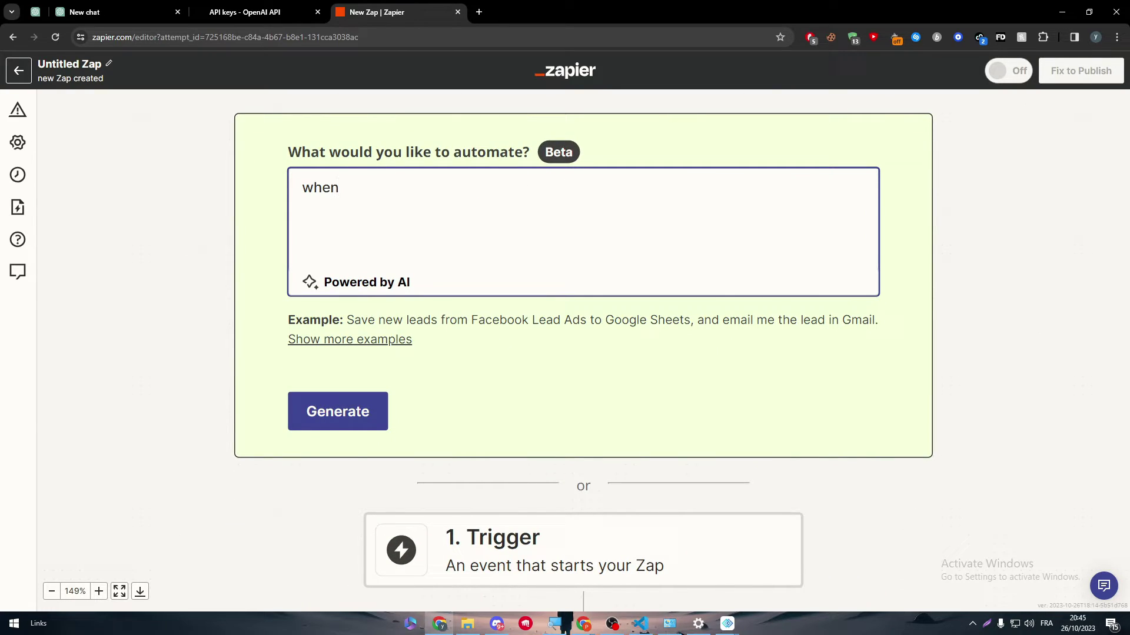
{"action": "type", "text": " someone a"}
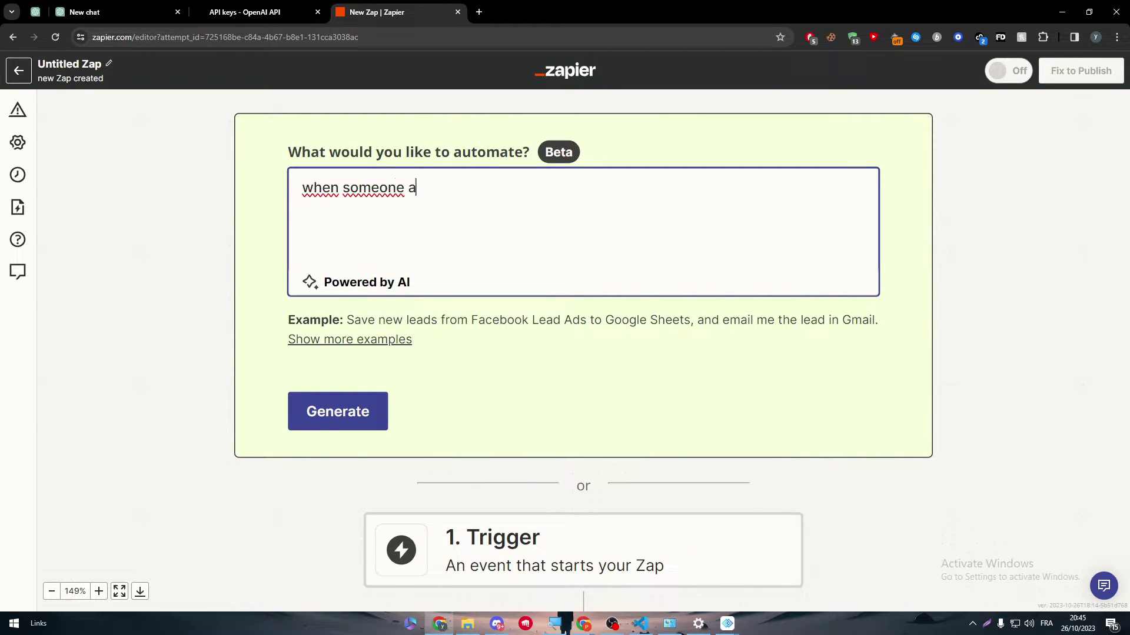
{"action": "type", "text": "sks the bot for something on telegram answers sho"}
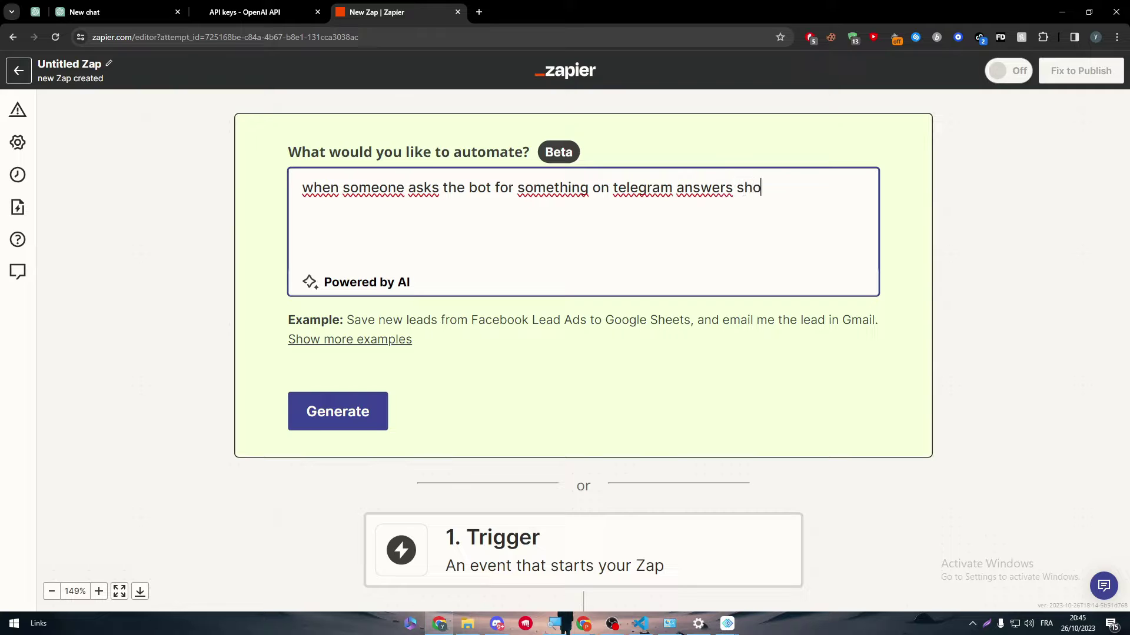
{"action": "type", "text": "uld come from "}
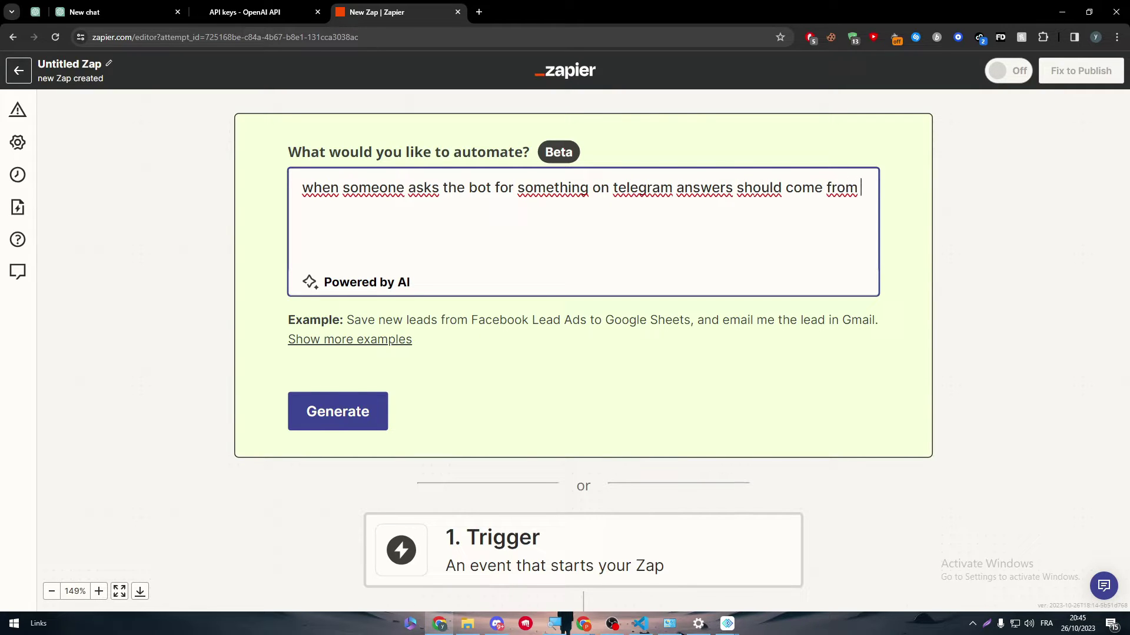
{"action": "type", "text": "chatgpt"}
{"action": "left_click", "coordinate": [325, 422]}
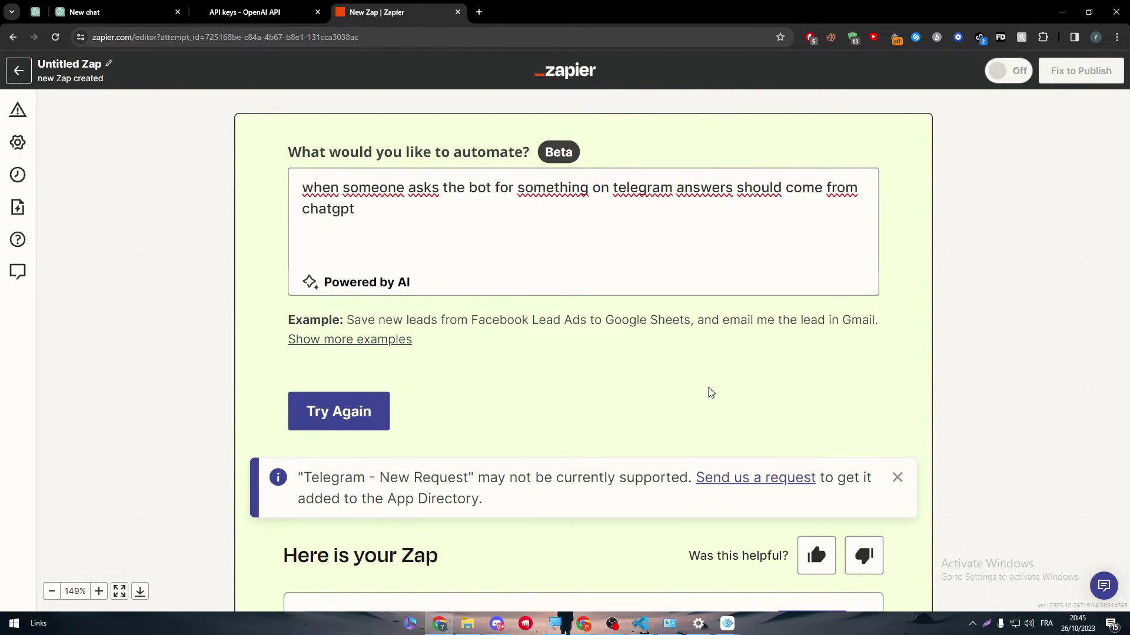
Review the draft's Slack, ChatGPT and Telegram steps, then regenerate it with Try Again
{"action": "scroll", "coordinate": [623, 453], "scroll_direction": "down", "scroll_amount": 4}
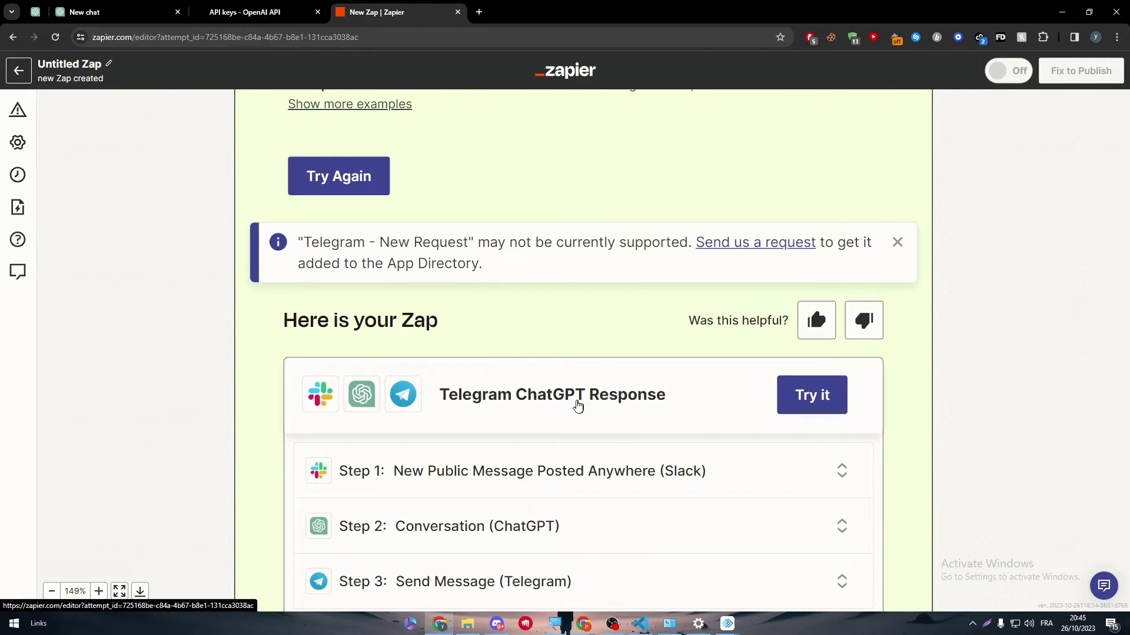
{"action": "scroll", "coordinate": [577, 406], "scroll_direction": "down", "scroll_amount": 1}
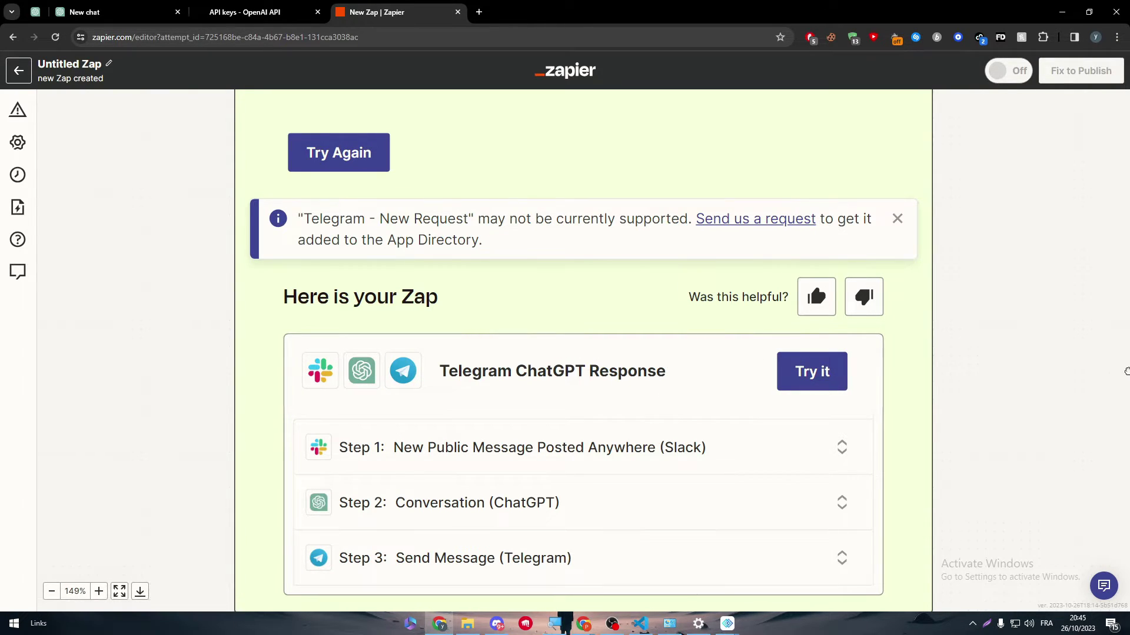
{"action": "scroll", "coordinate": [1127, 361], "scroll_direction": "down", "scroll_amount": 1}
{"action": "left_click", "coordinate": [344, 140]}
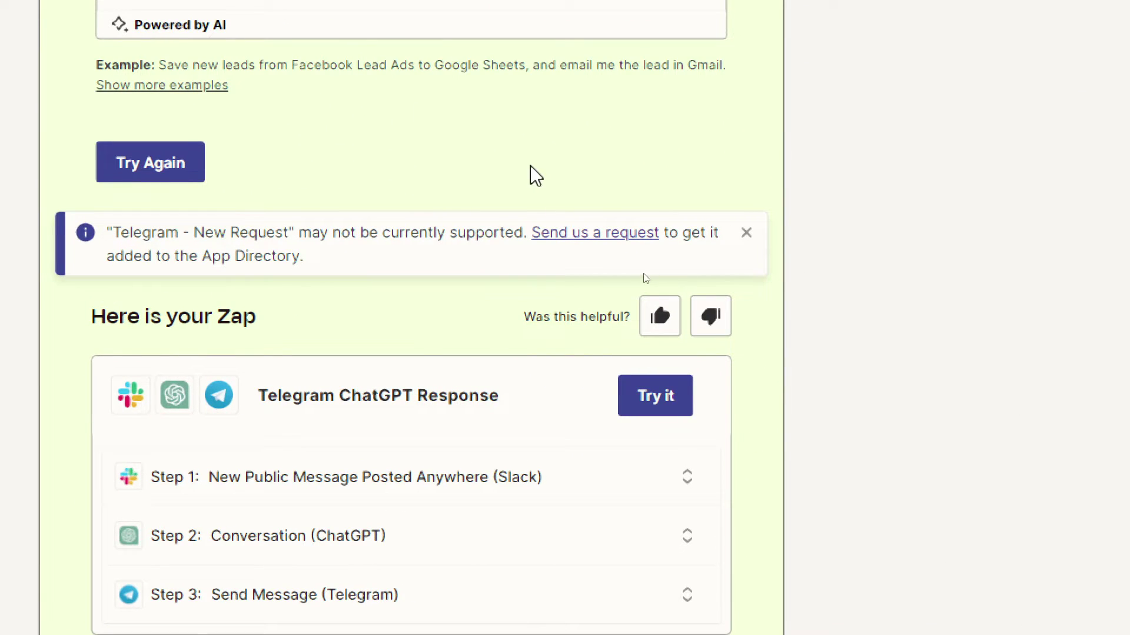
Open the drafted Zap, connect the Slack account to its trigger, and test it for sample messages
{"action": "left_click", "coordinate": [662, 399]}
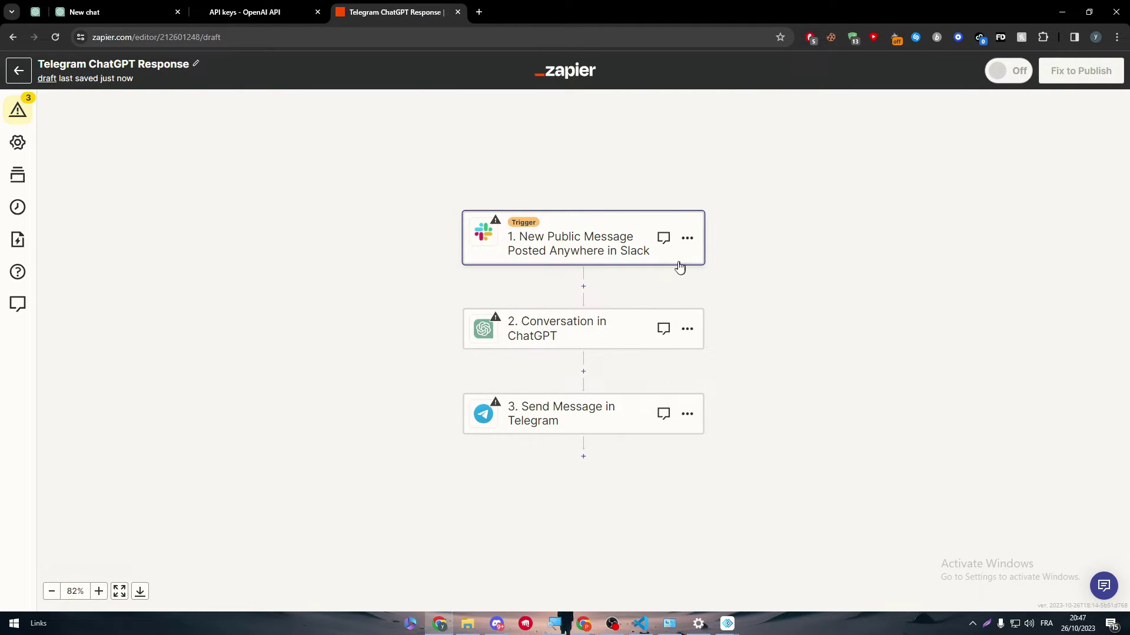
{"action": "left_click", "coordinate": [589, 248]}
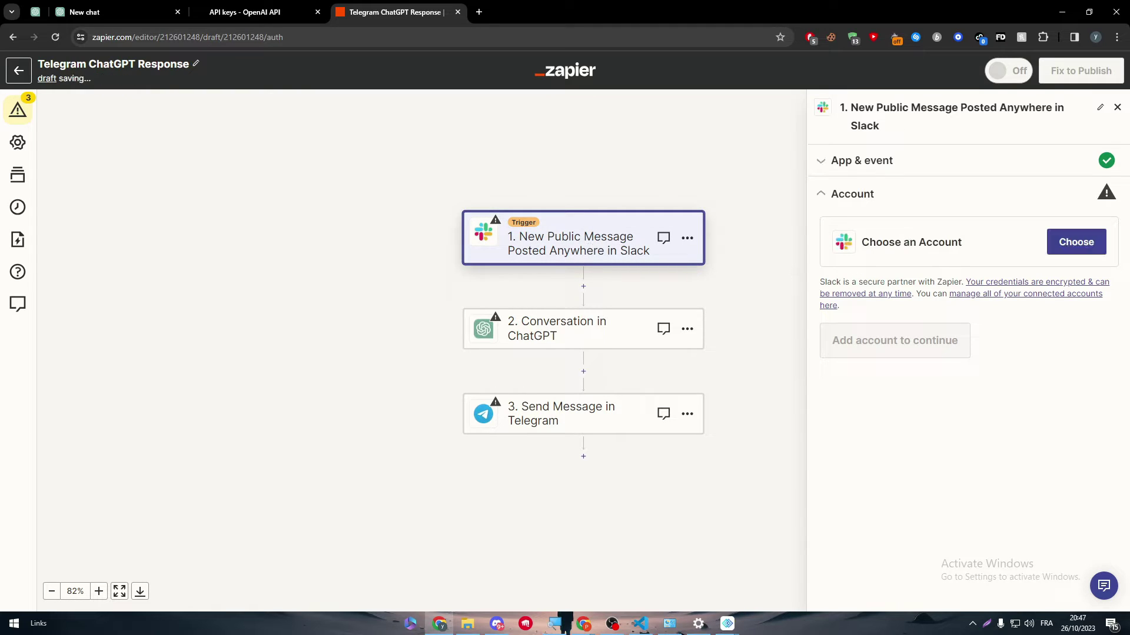
{"action": "left_click", "coordinate": [888, 356]}
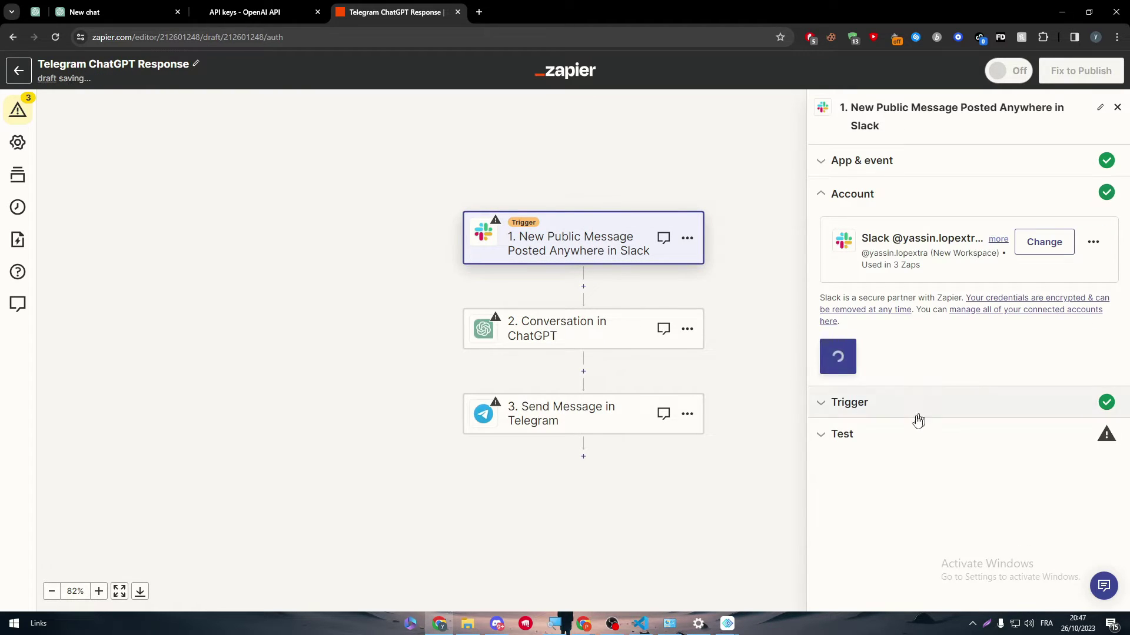
{"action": "left_click", "coordinate": [883, 366]}
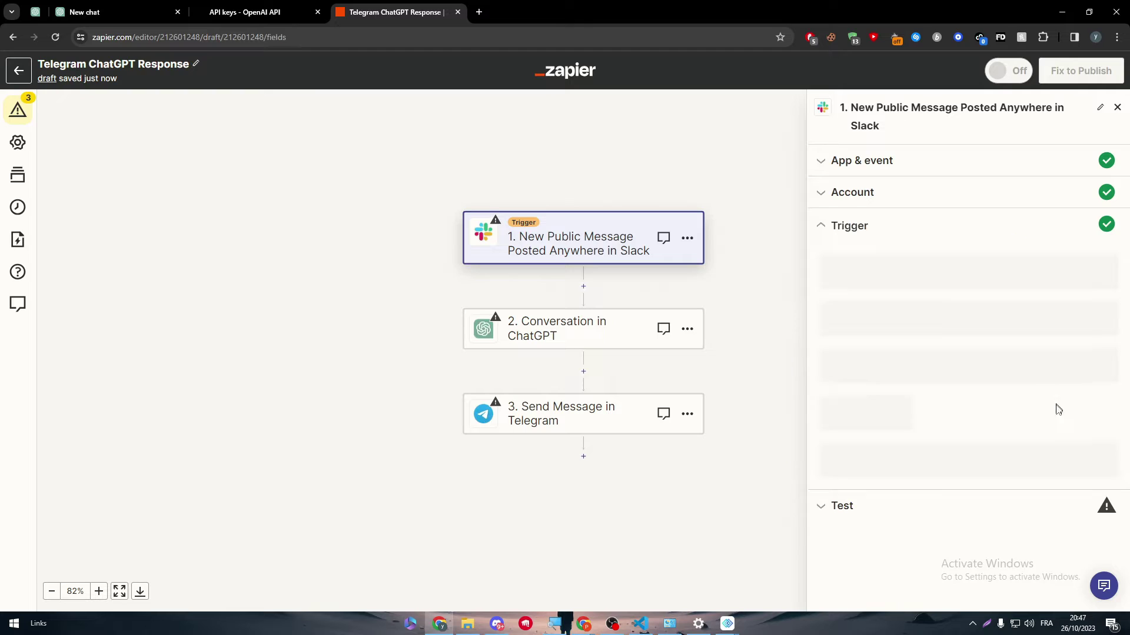
{"action": "left_click", "coordinate": [948, 356]}
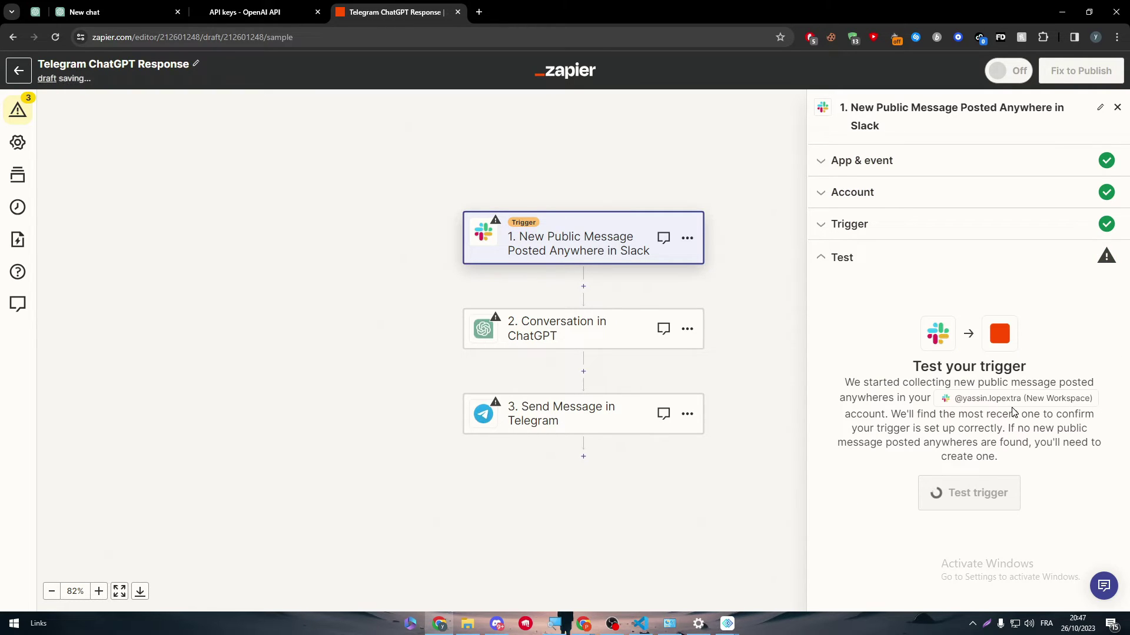
{"action": "left_click", "coordinate": [962, 489]}
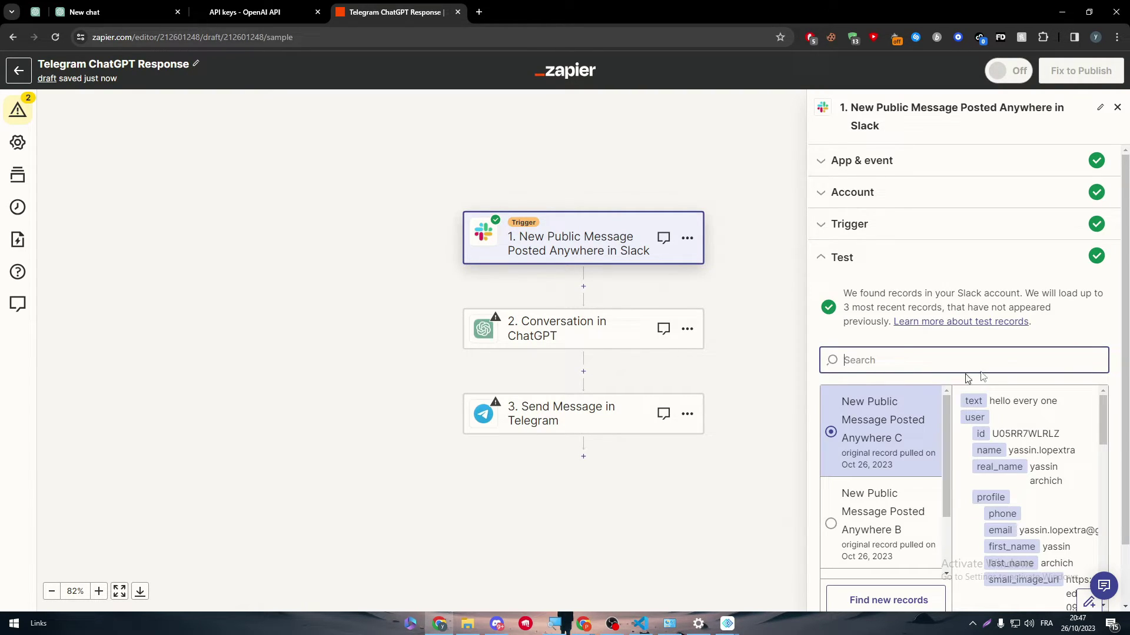
{"action": "scroll", "coordinate": [996, 370], "scroll_direction": "down", "scroll_amount": 1}
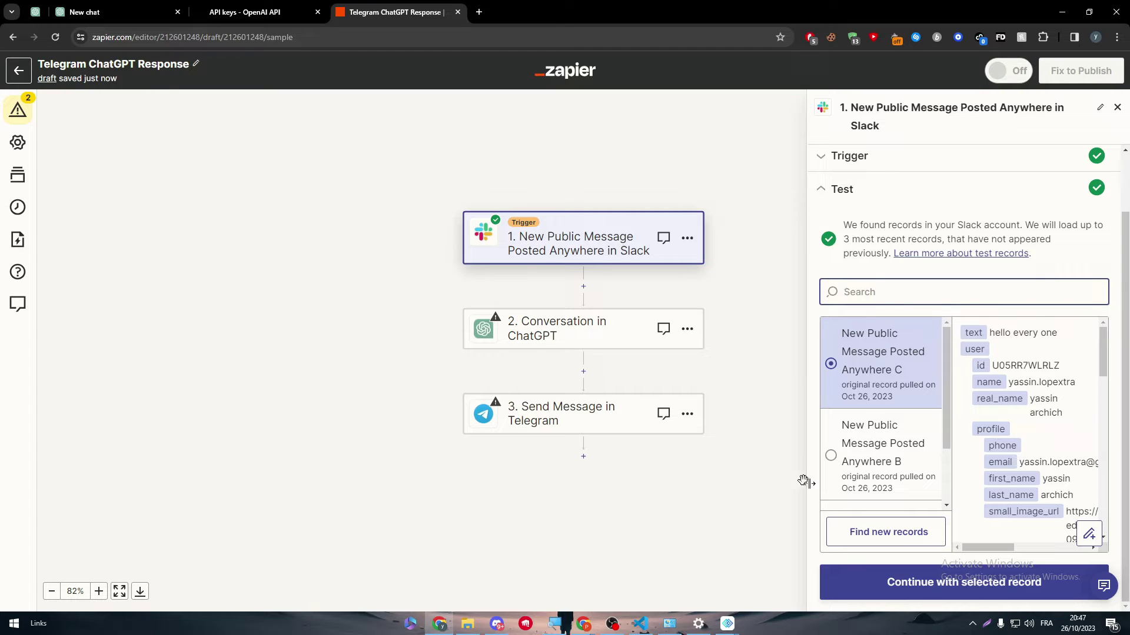
Keep the selected Slack sample record and connect the existing ChatGPT account to the step
{"action": "left_click", "coordinate": [960, 583]}
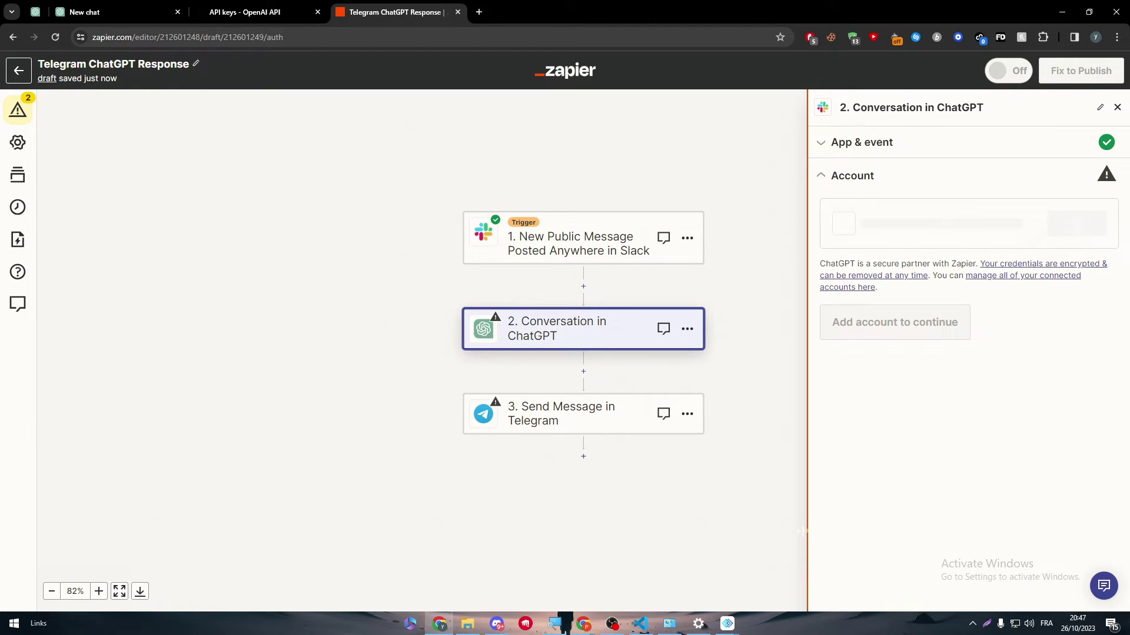
{"action": "left_click", "coordinate": [998, 231]}
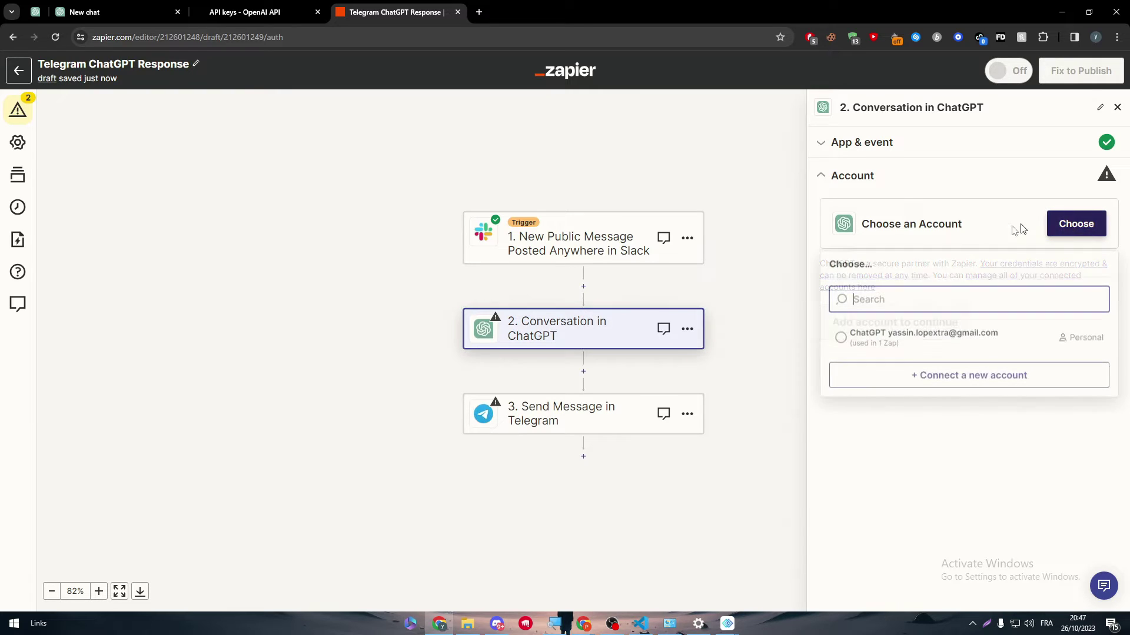
{"action": "left_click", "coordinate": [919, 335]}
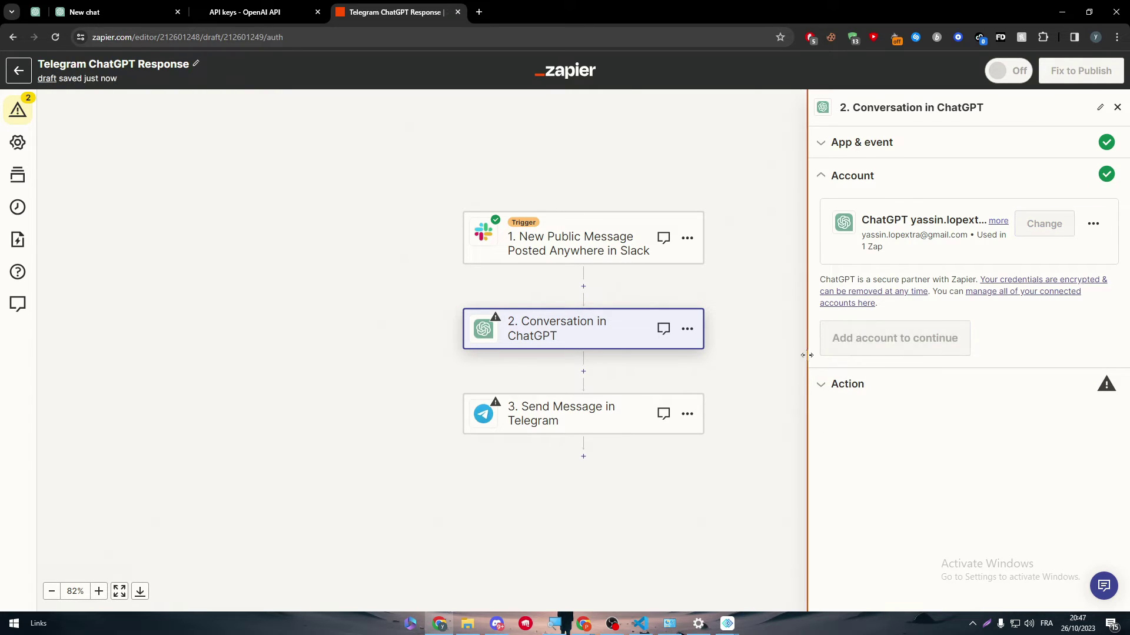
{"action": "left_click", "coordinate": [886, 344]}
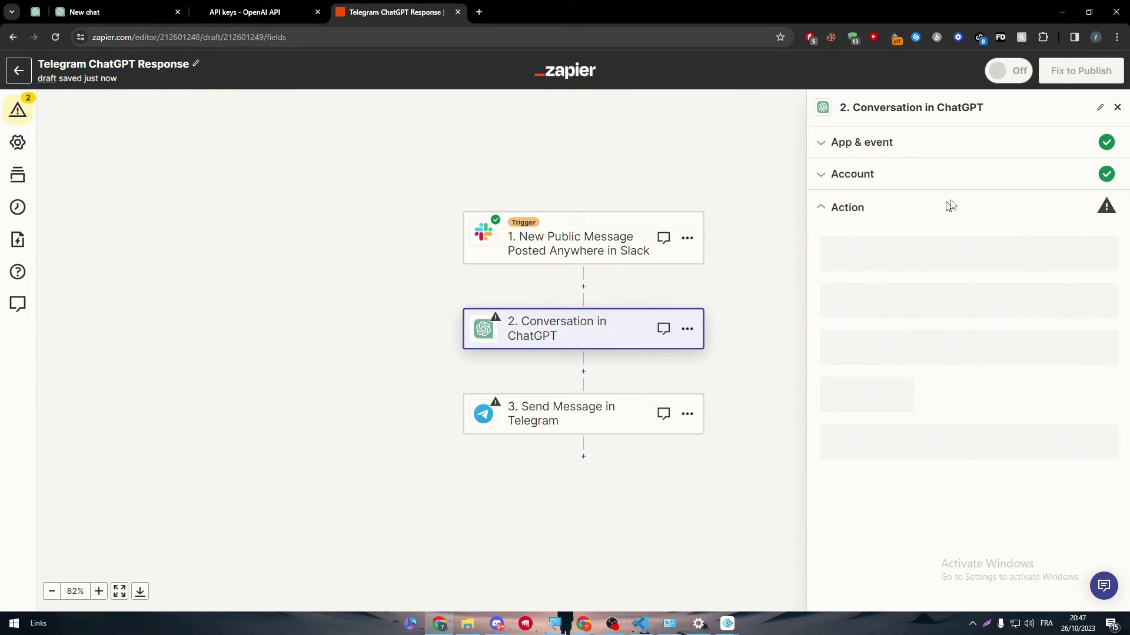
Map the Slack message Text into the ChatGPT User Message field
{"action": "left_click_drag", "start_coordinate": [1125, 305], "coordinate": [1120, 574]}
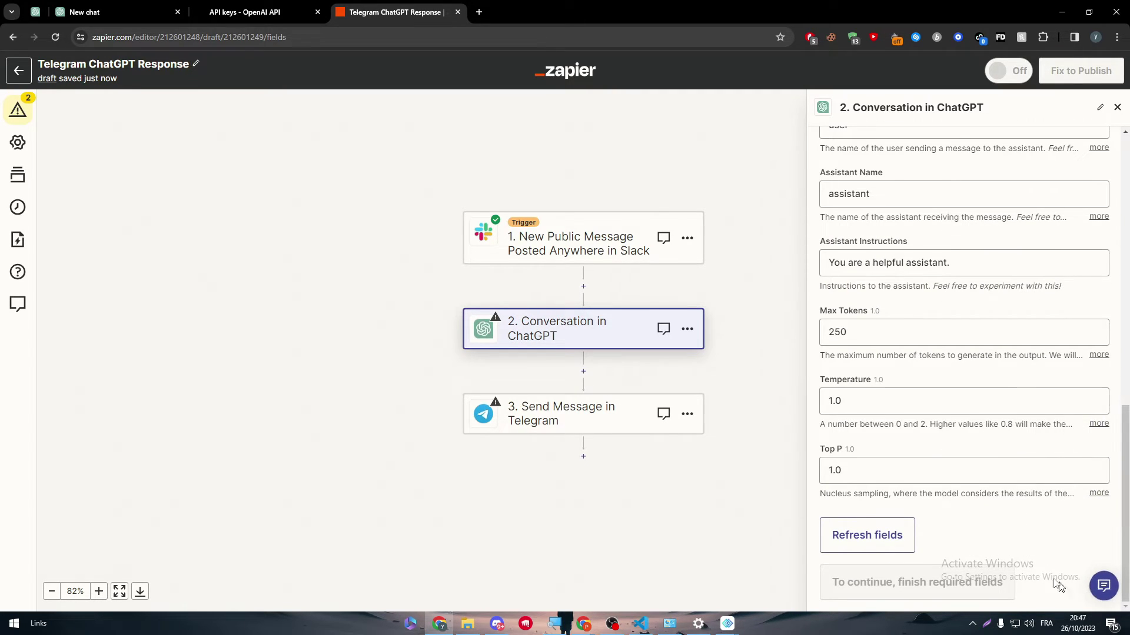
{"action": "scroll", "coordinate": [1113, 284], "scroll_direction": "up", "scroll_amount": 6}
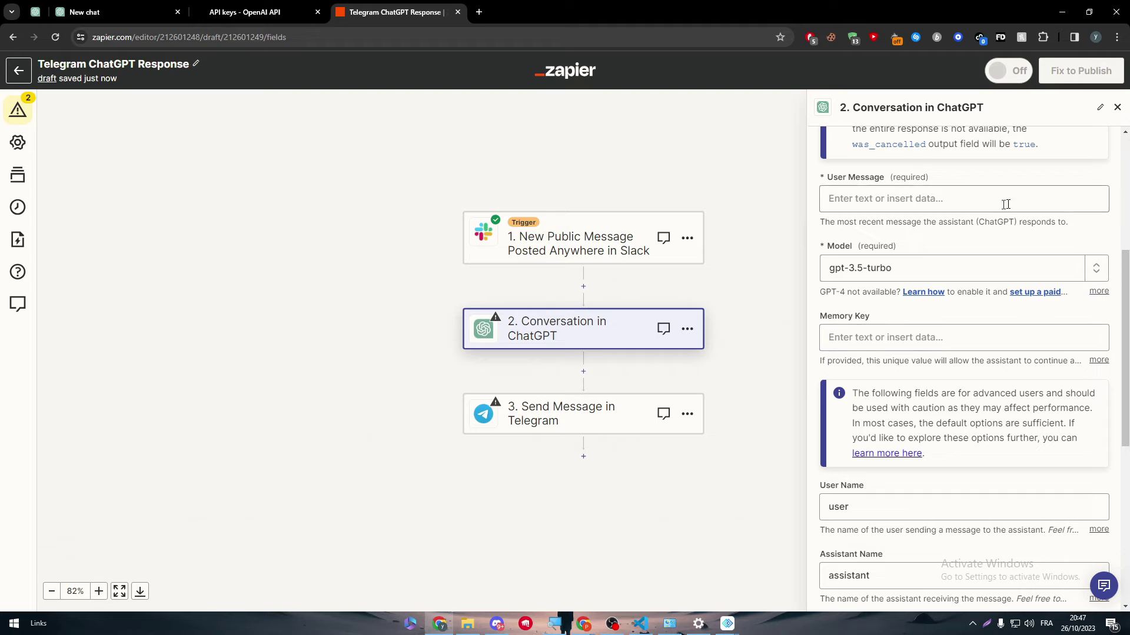
{"action": "left_click", "coordinate": [991, 206]}
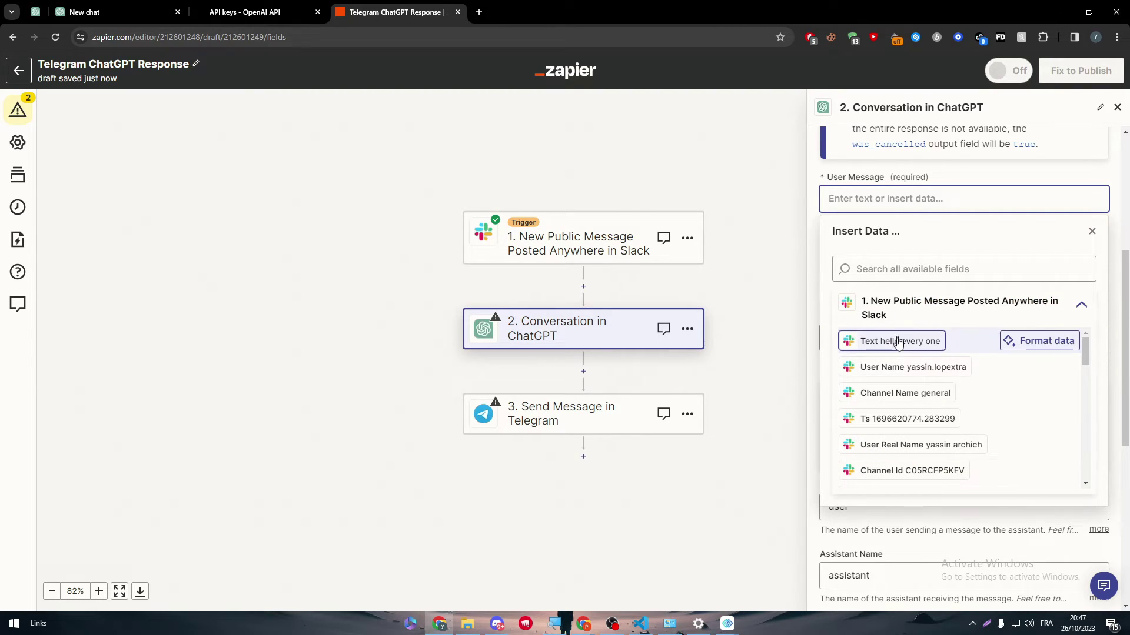
{"action": "left_click", "coordinate": [895, 343]}
{"action": "left_click", "coordinate": [1127, 272]}
{"action": "scroll", "coordinate": [1127, 272], "scroll_direction": "down", "scroll_amount": 6}
Test the ChatGPT step, then skip the test after the insufficient quota failure
{"action": "left_click", "coordinate": [965, 551]}
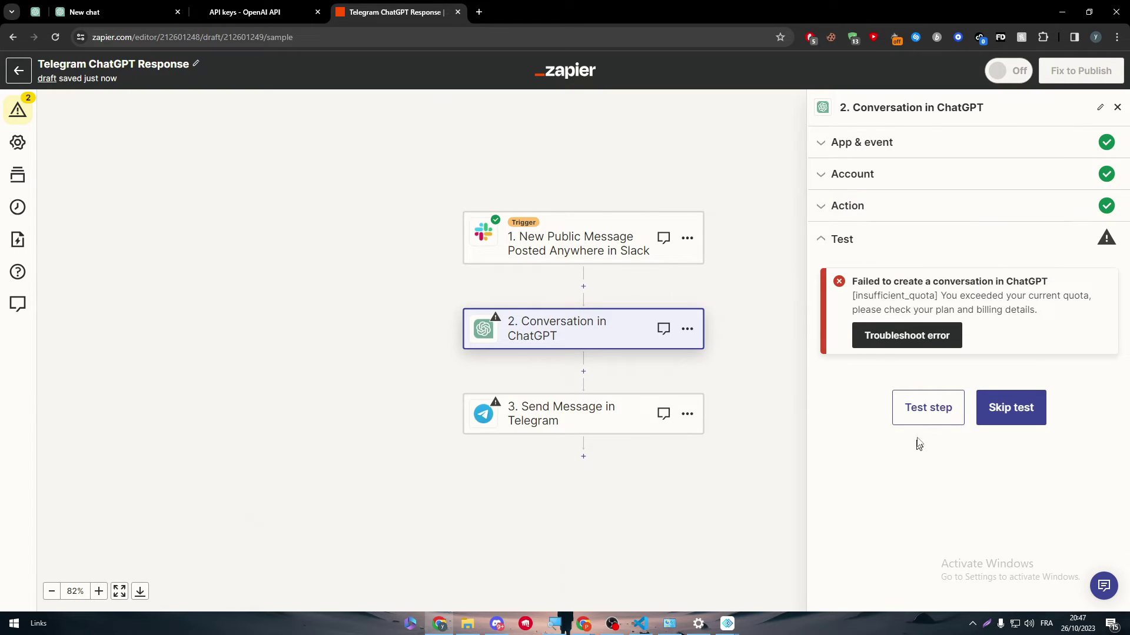
{"action": "left_click", "coordinate": [919, 421]}
{"action": "left_click", "coordinate": [1010, 407]}
{"action": "left_click", "coordinate": [596, 359]}
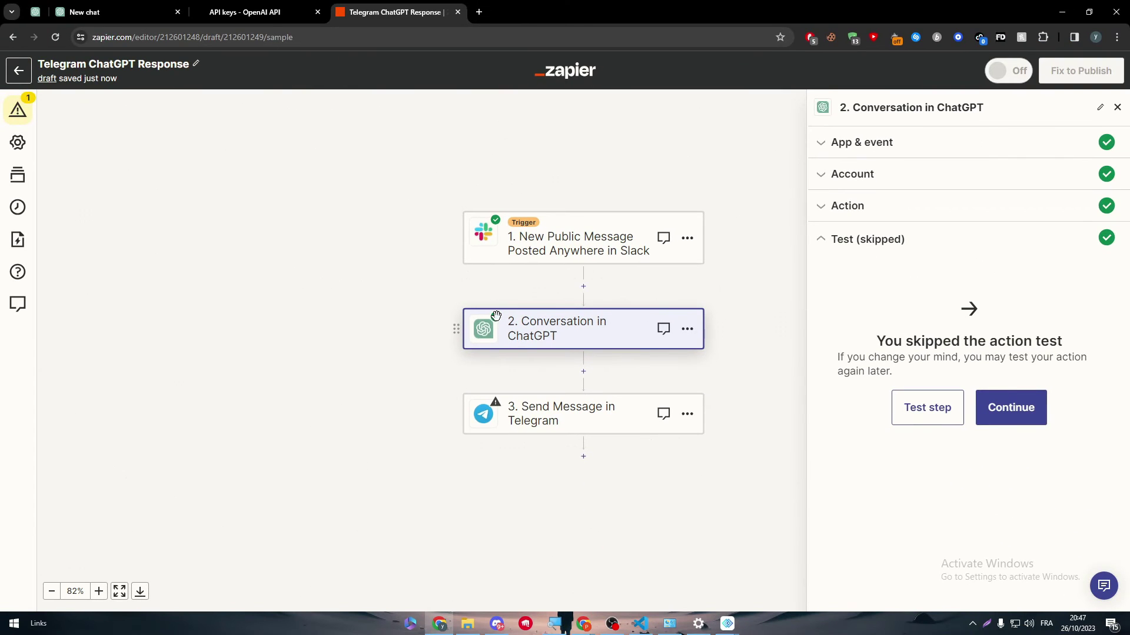
Review the Telegram step's setup, then return from the draft Zap to the Zaps home list
{"action": "left_click", "coordinate": [599, 421]}
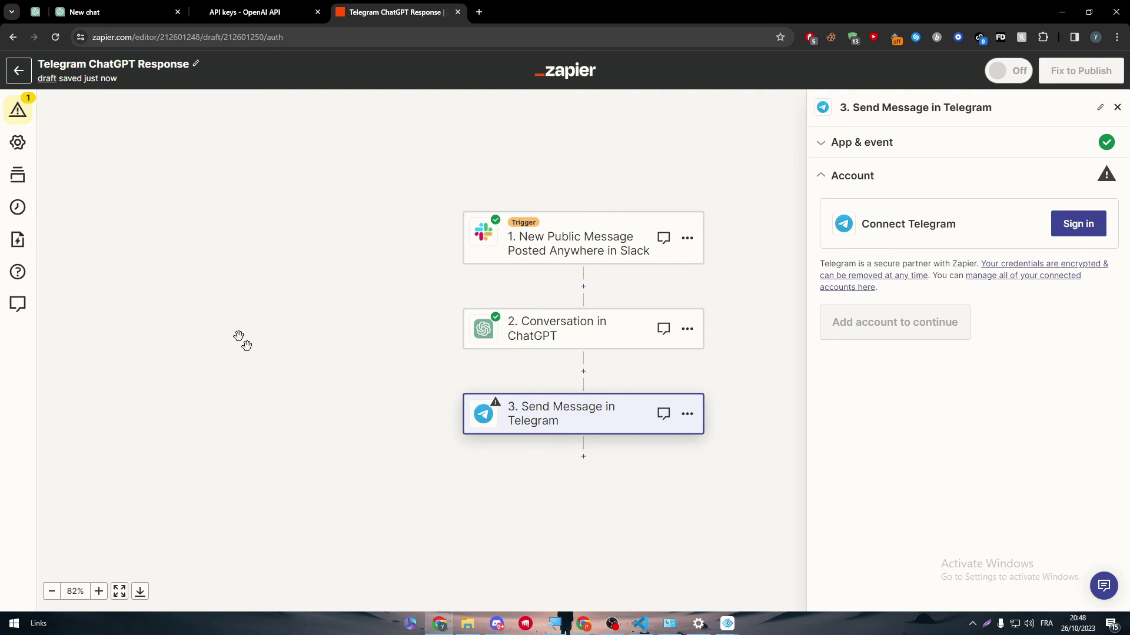
{"action": "left_click", "coordinate": [9, 74]}
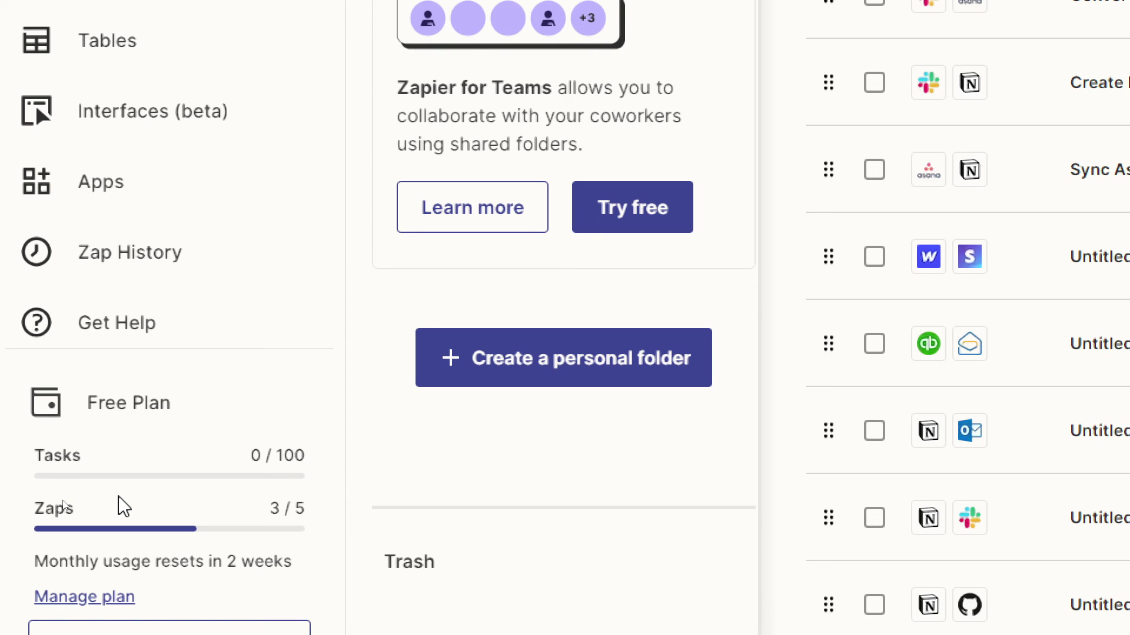
{"action": "left_click_drag", "start_coordinate": [261, 454], "coordinate": [323, 462]}
{"action": "left_click", "coordinate": [305, 453]}
{"action": "left_click_drag", "start_coordinate": [248, 556], "coordinate": [267, 518]}
{"action": "left_click", "coordinate": [303, 509]}
{"action": "left_click_drag", "start_coordinate": [292, 453], "coordinate": [288, 471]}
{"action": "left_click", "coordinate": [290, 528]}
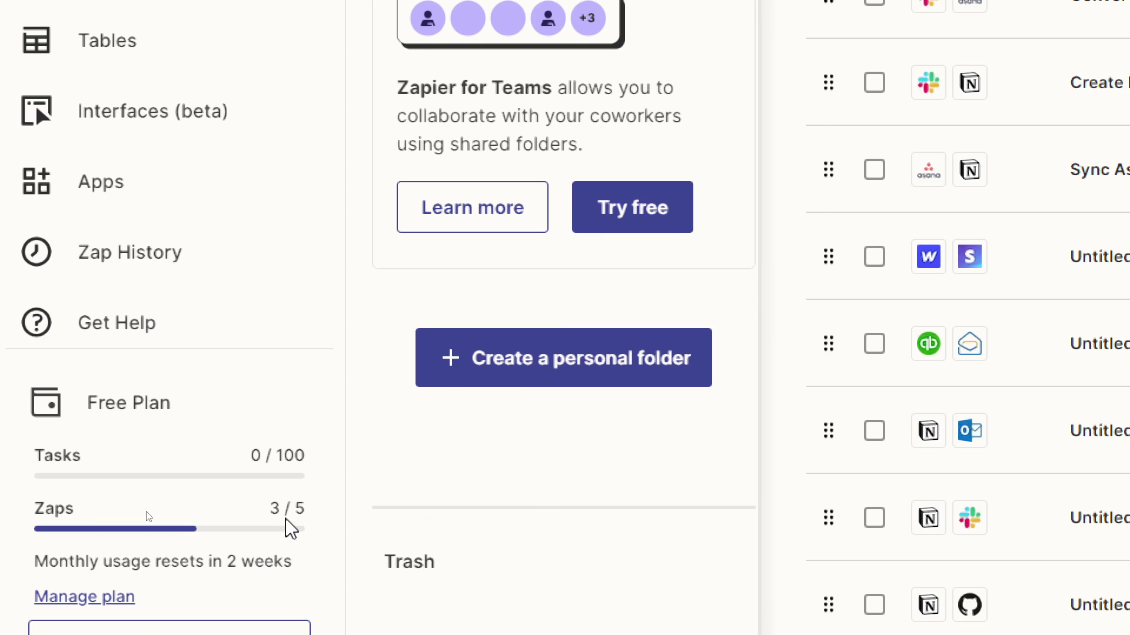